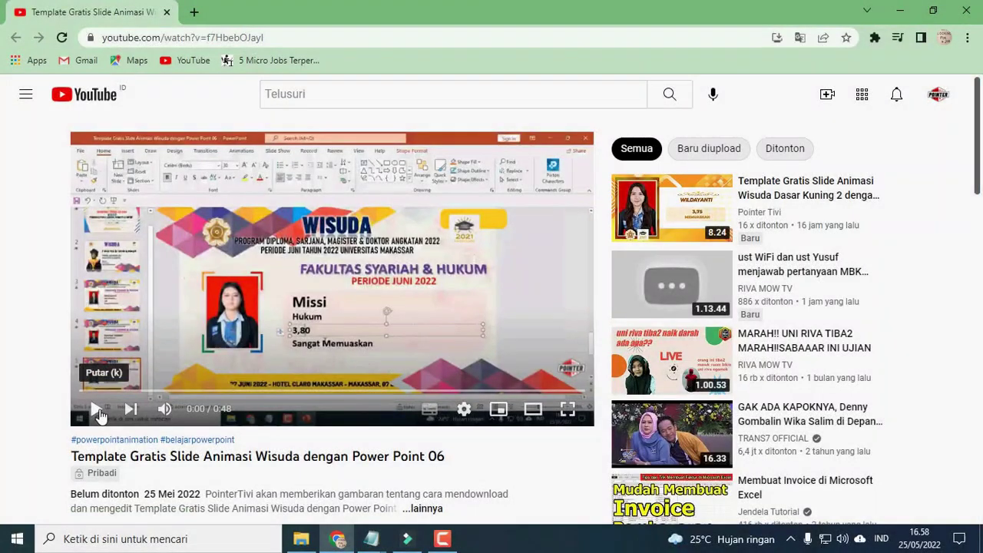
Play the template video and scroll down to its description.
click(97, 409)
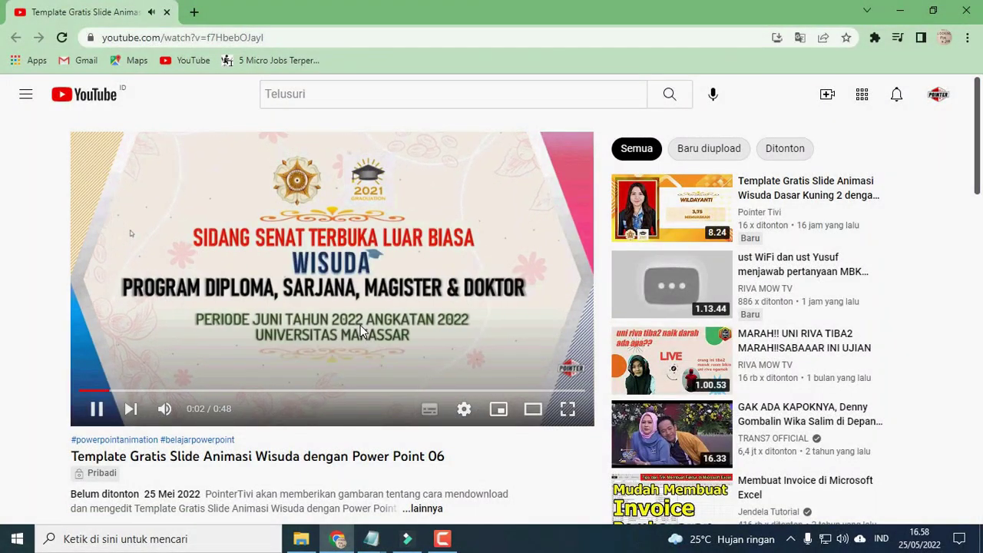
scroll(360, 325, down, 1)
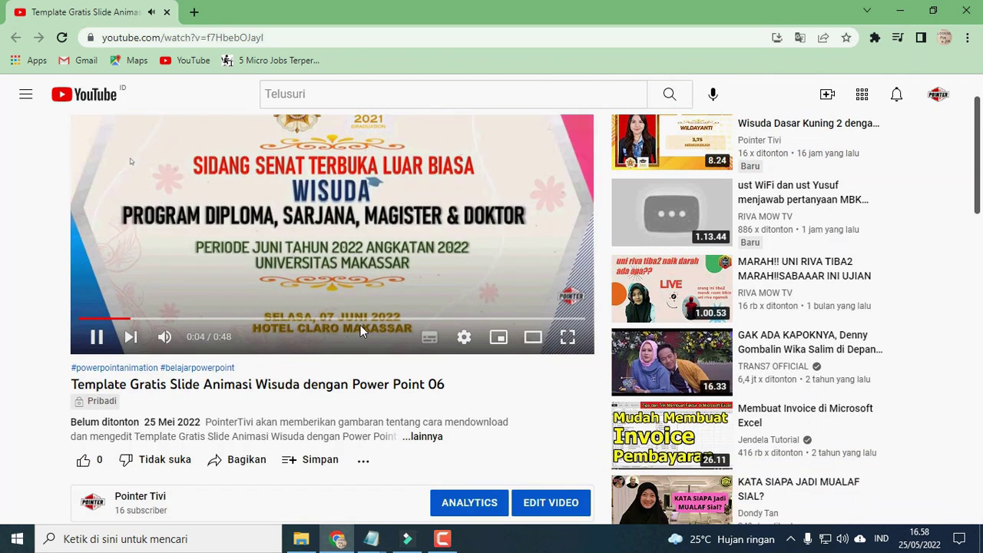
scroll(360, 325, down, 1)
scroll(361, 325, up, 2)
scroll(139, 419, down, 1)
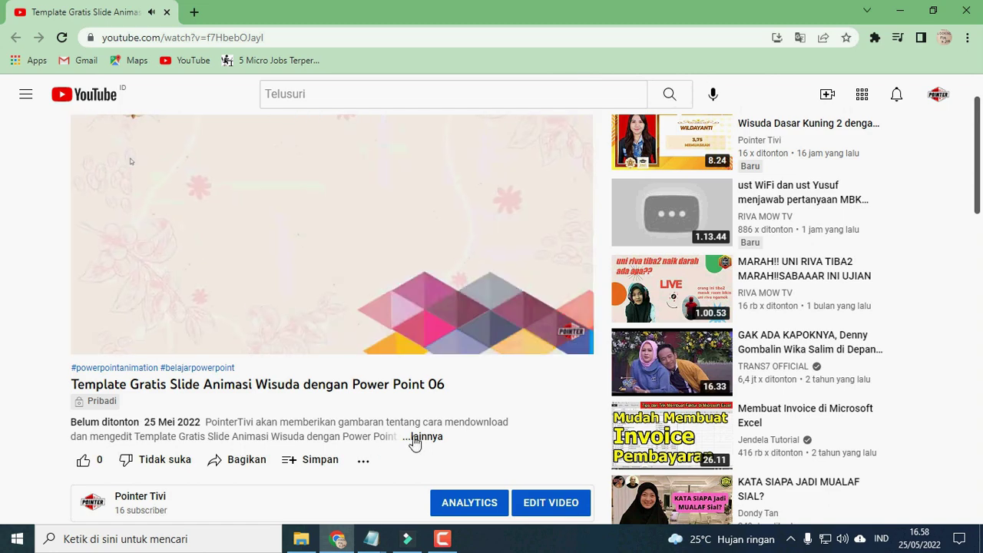
Expand the video description and follow its link to the Pointer Tivi blog post.
click(414, 436)
scroll(415, 400, down, 1)
scroll(441, 363, down, 1)
scroll(438, 368, down, 1)
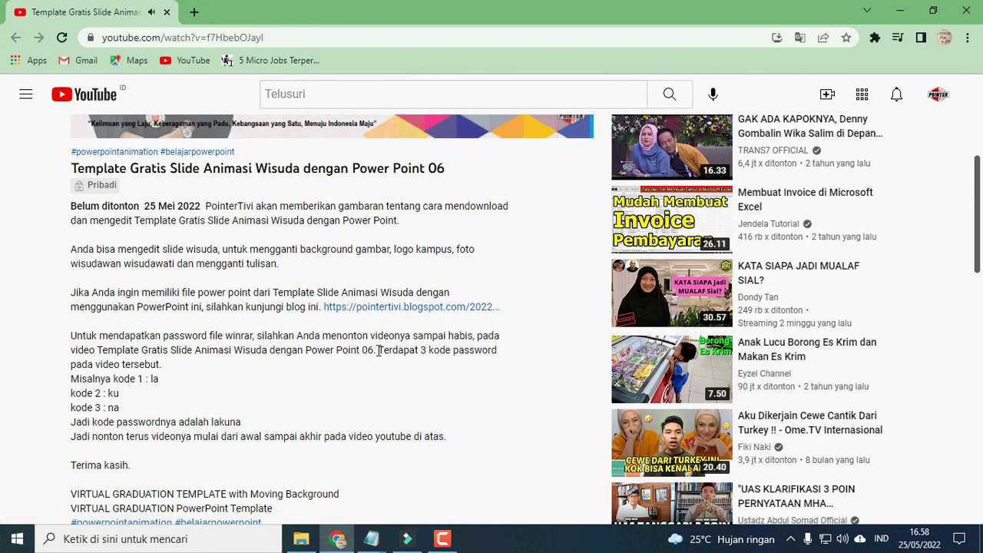
click(422, 308)
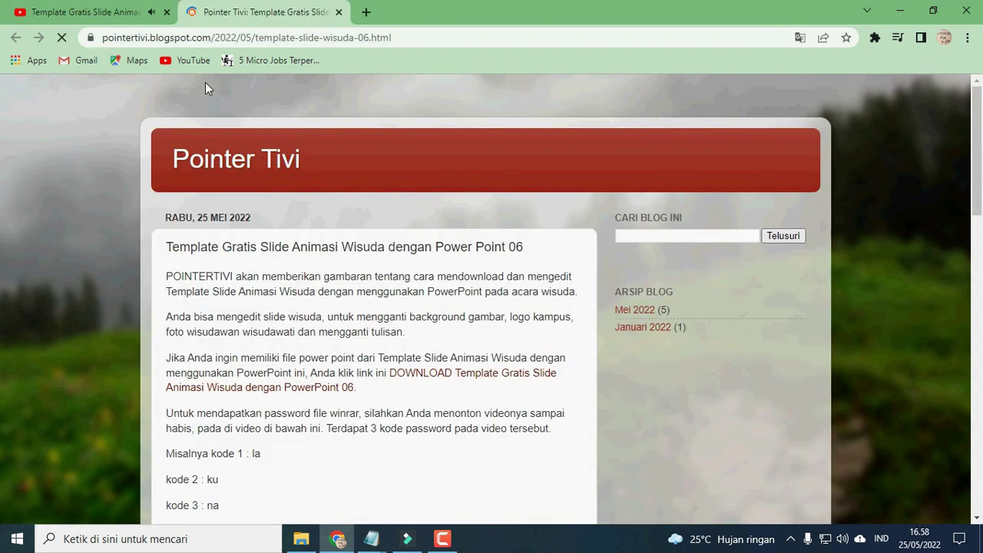
Follow the blog post's download link to preview the template 06 .rar in Google Drive.
scroll(361, 308, down, 1)
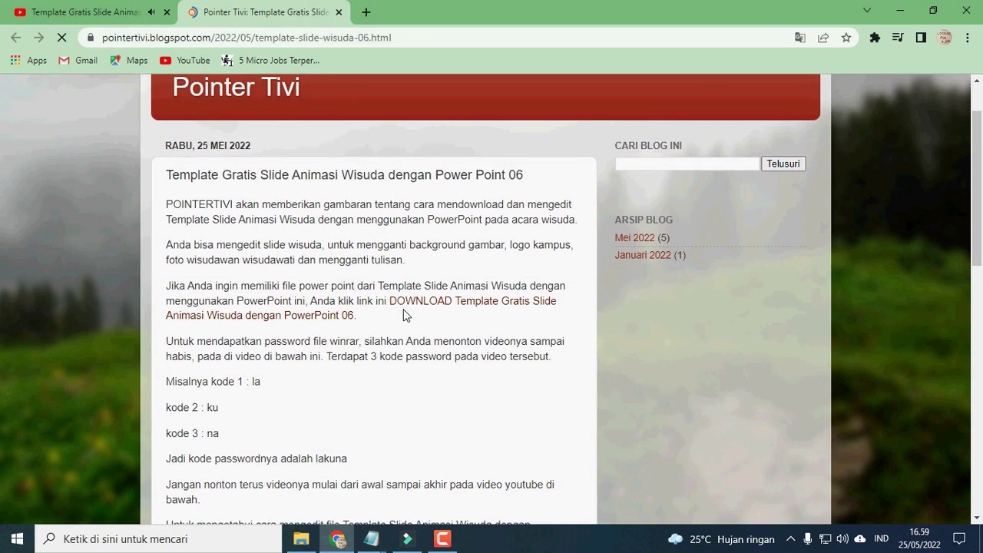
click(430, 307)
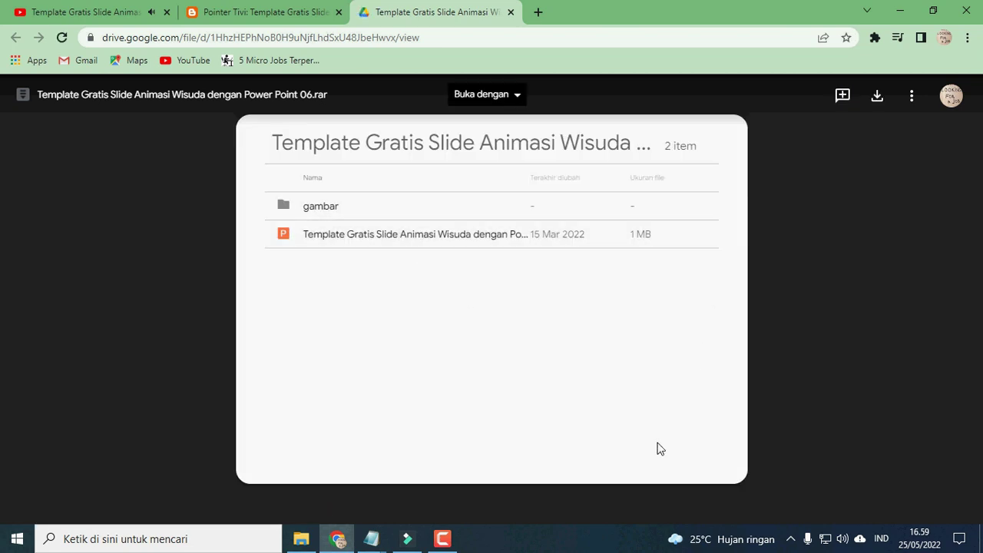
Download the Template Gratis Slide Animasi Wisuda 06 .rar archive (1,47 MB) via the download manager.
click(882, 100)
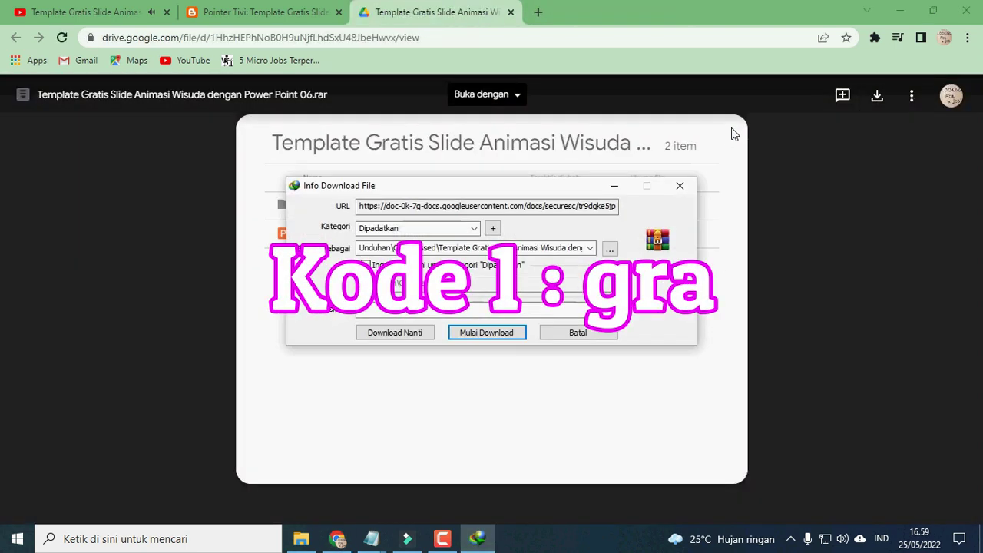
click(501, 335)
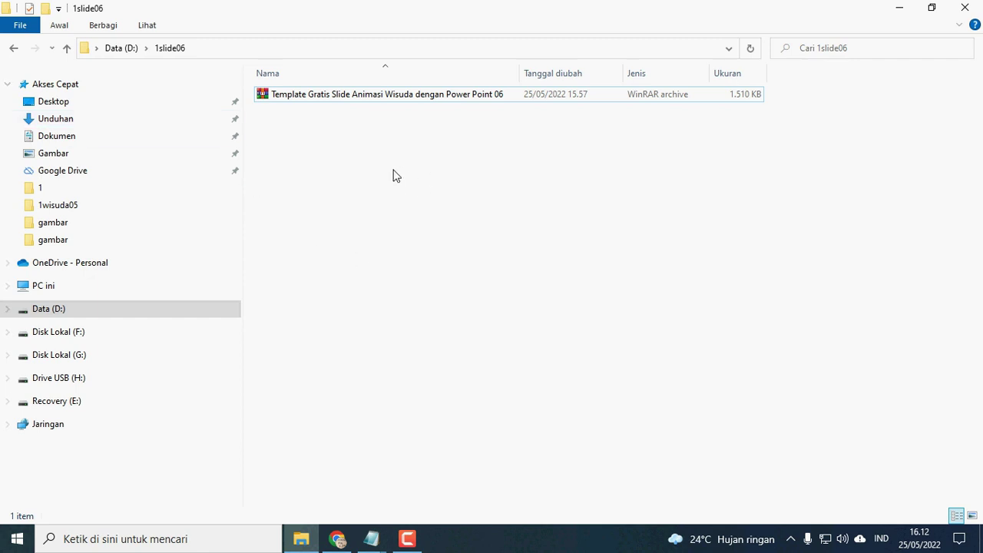
Extract the template 06 archive with WinRAR to the default folder, entering its password.
click(392, 97)
click(373, 119)
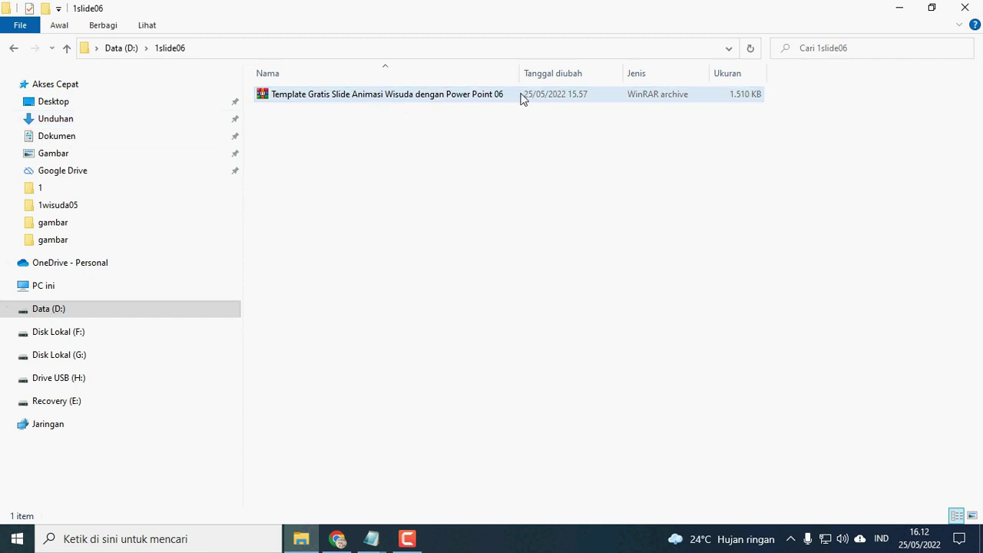
click(487, 104)
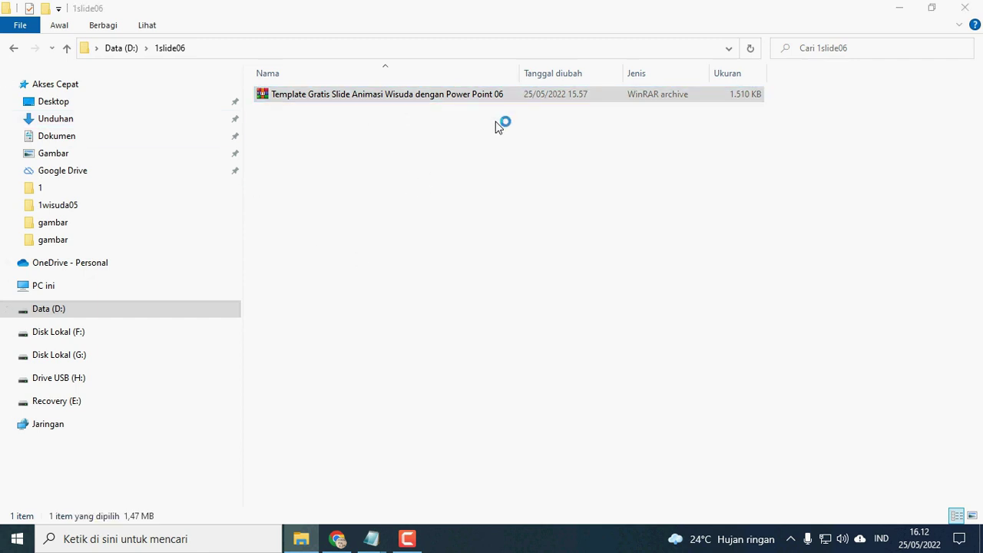
click(69, 52)
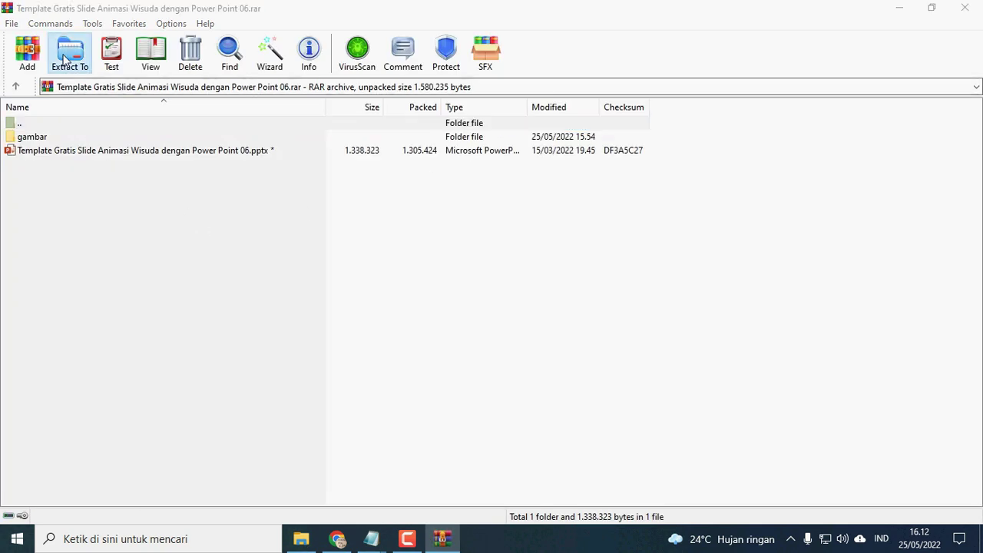
click(531, 417)
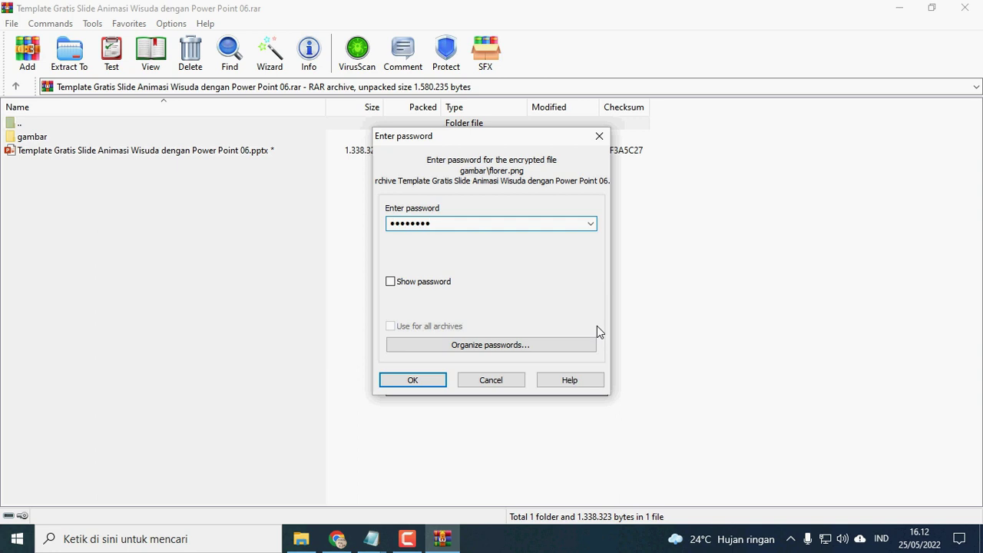
click(439, 381)
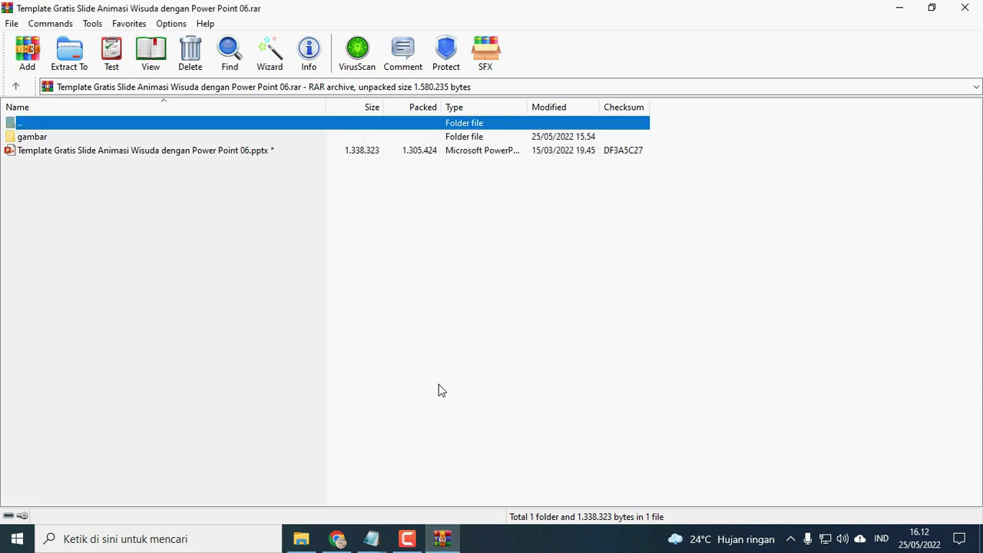
Close WinRAR and look inside the extracted template's gambar picture folder.
click(968, 14)
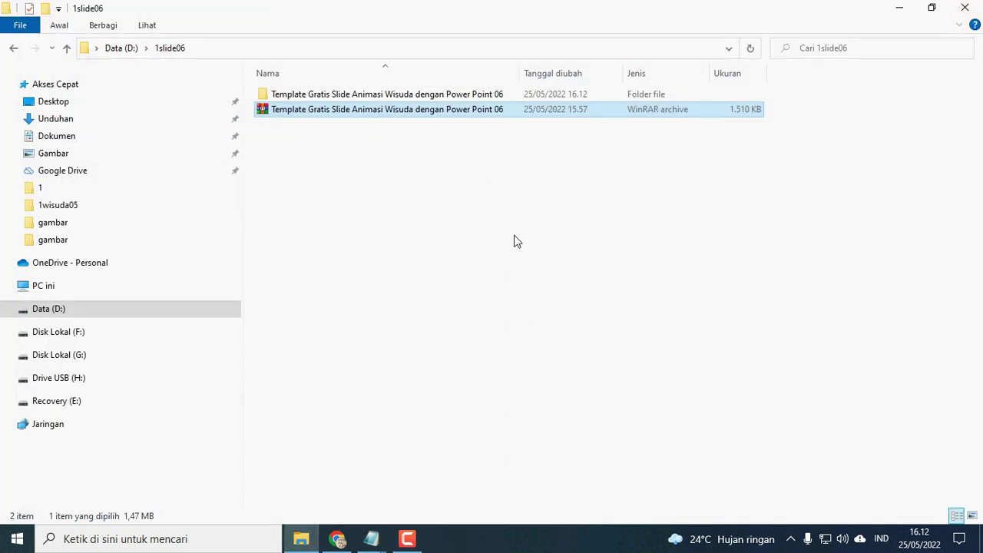
click(440, 96)
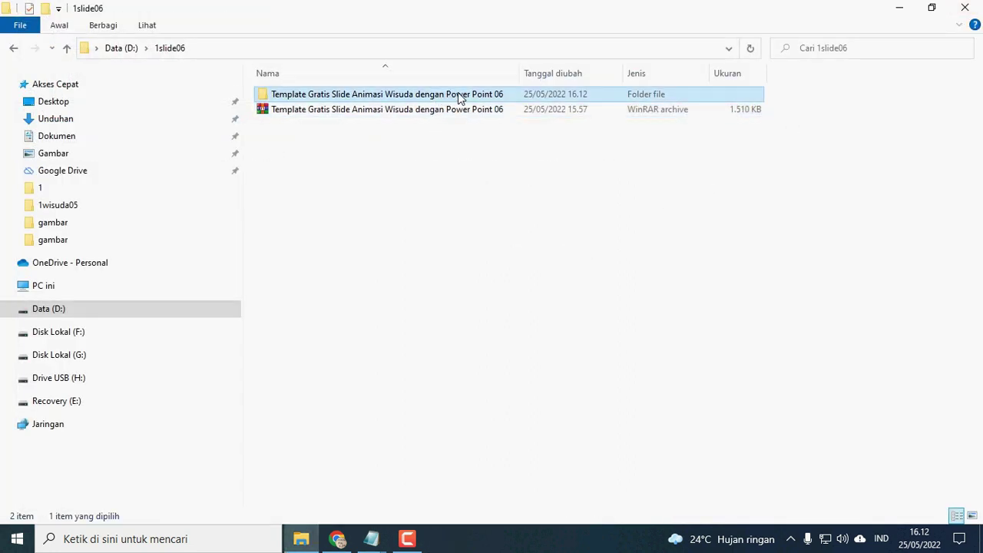
double_click(460, 95)
click(323, 95)
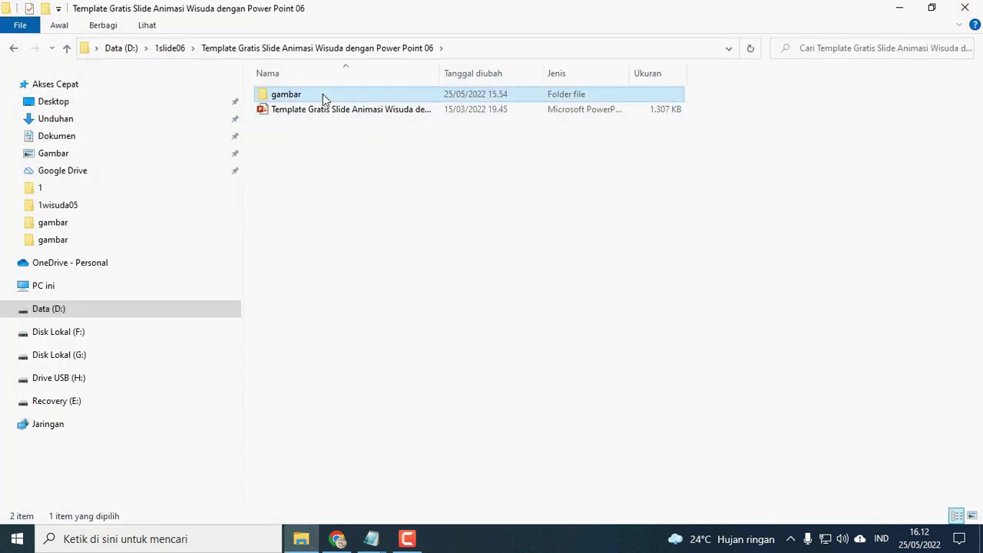
double_click(323, 94)
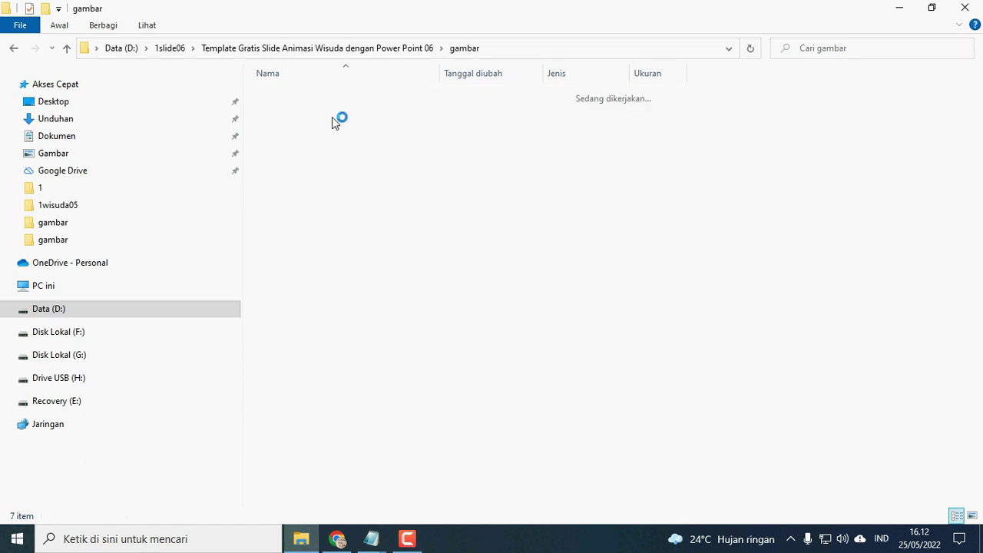
click(414, 49)
Widen the Name column and open the template .pptx in PowerPoint.
click(406, 112)
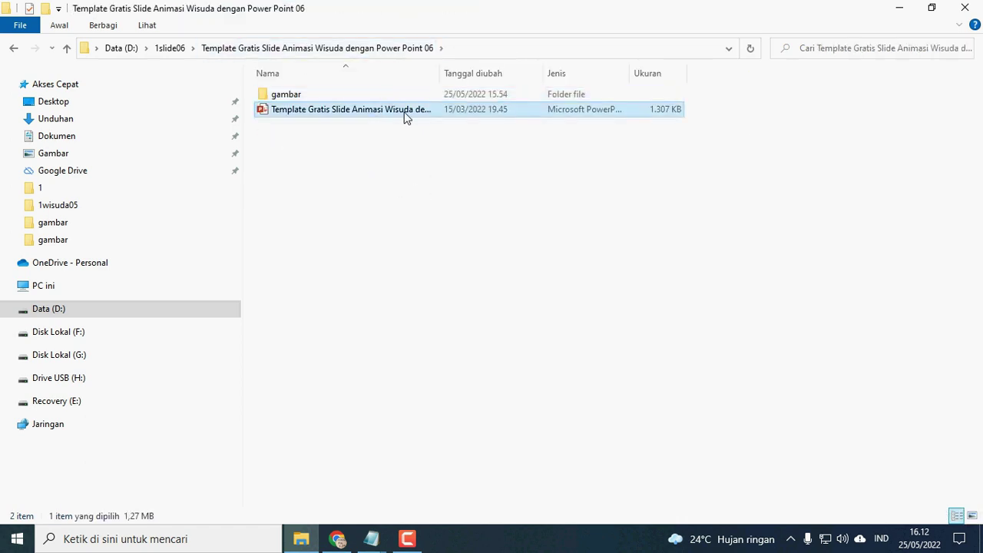
drag(441, 72, 524, 73)
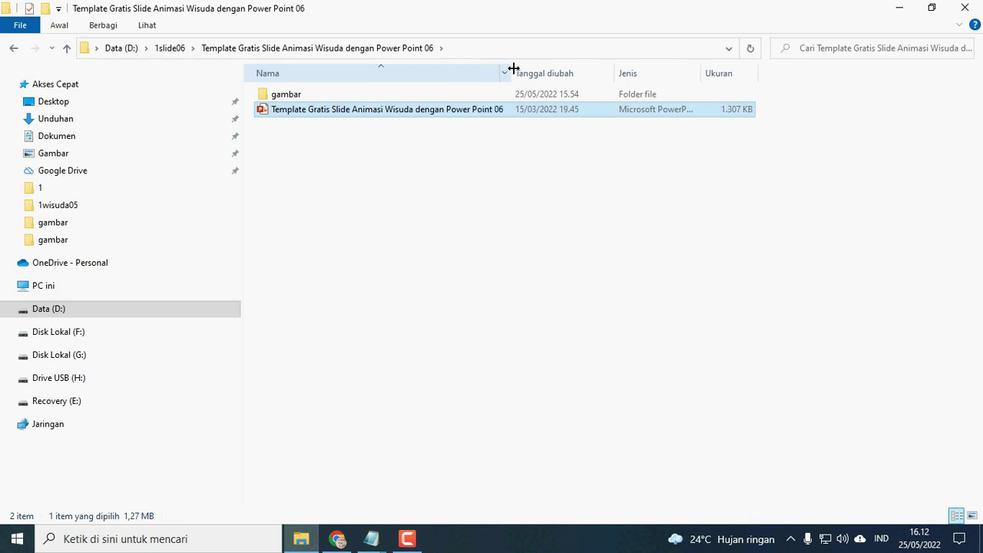
double_click(465, 112)
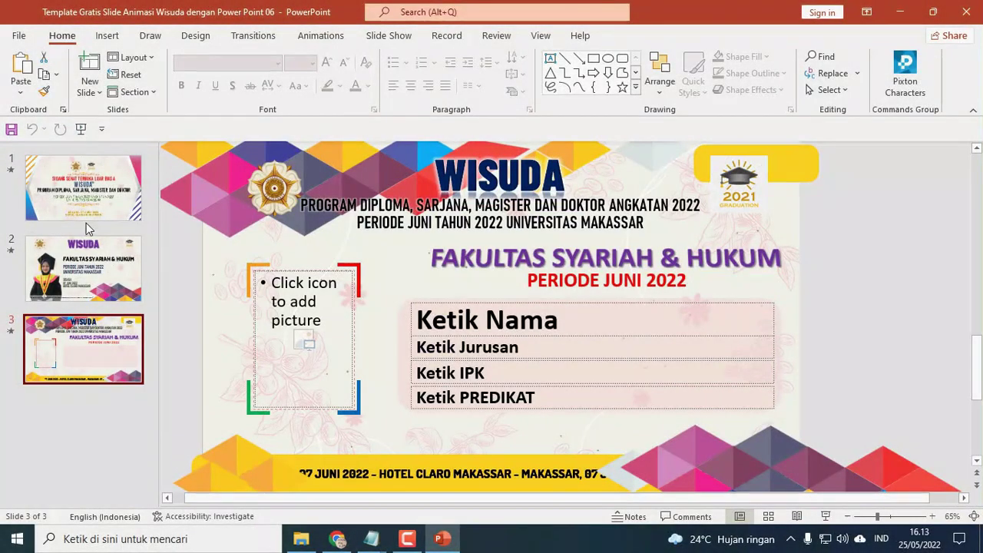
On slide 1, browse to the 1slide06 gambar folder for a new campus emblem, then cancel.
click(86, 219)
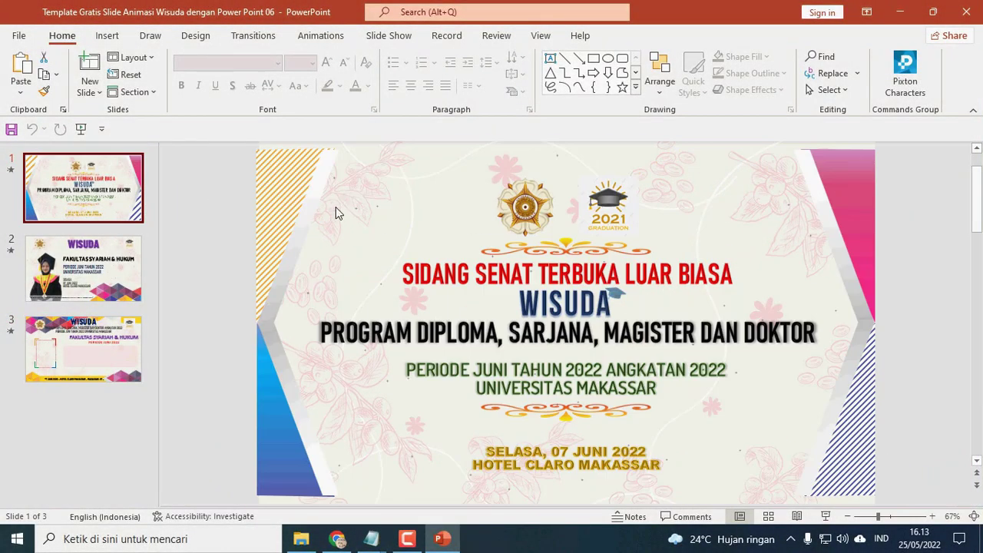
click(557, 211)
click(604, 204)
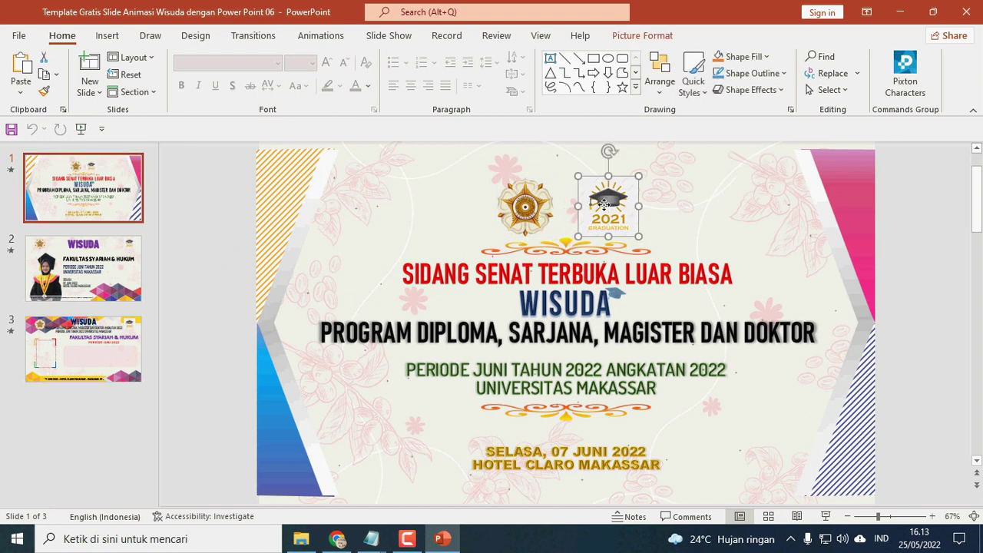
click(535, 217)
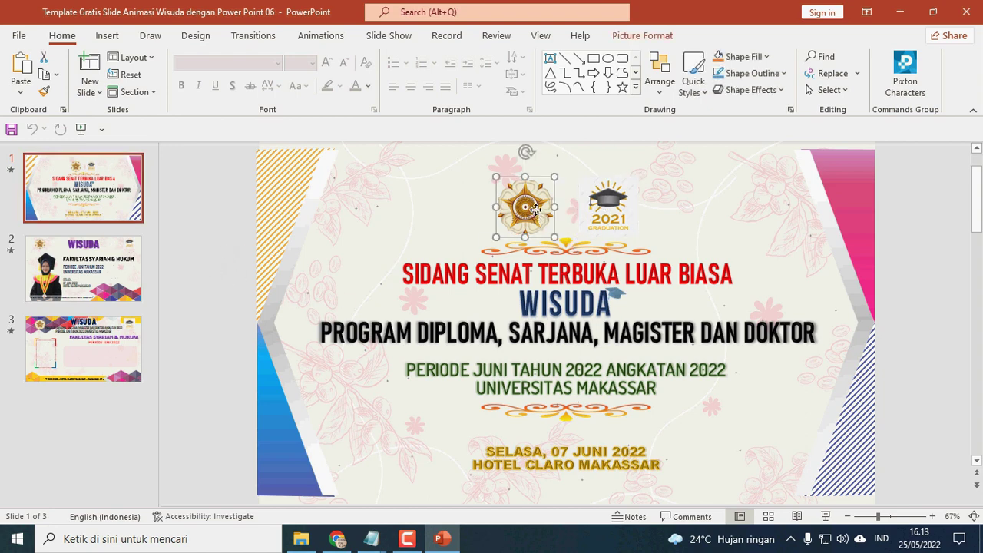
right_click(535, 209)
mouse_move(605, 308)
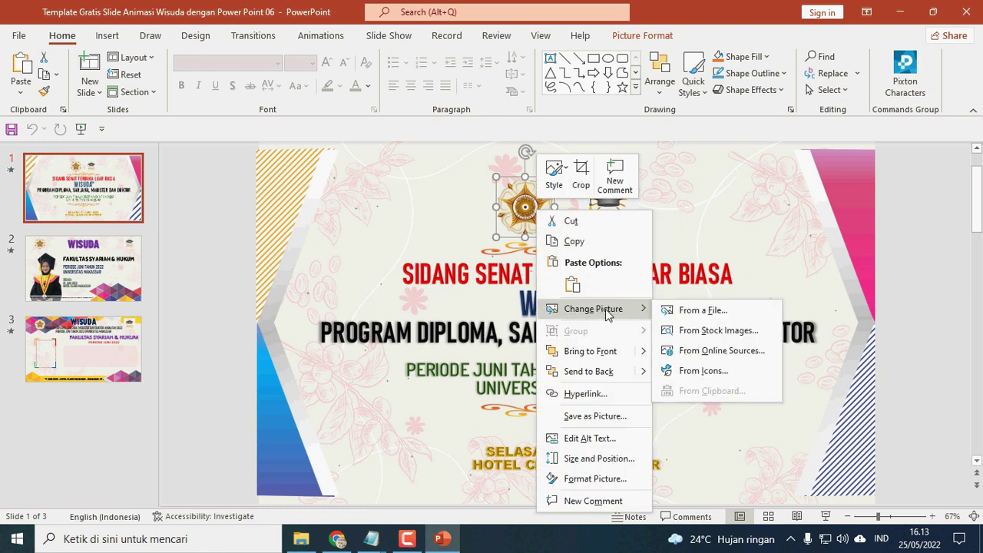
click(674, 308)
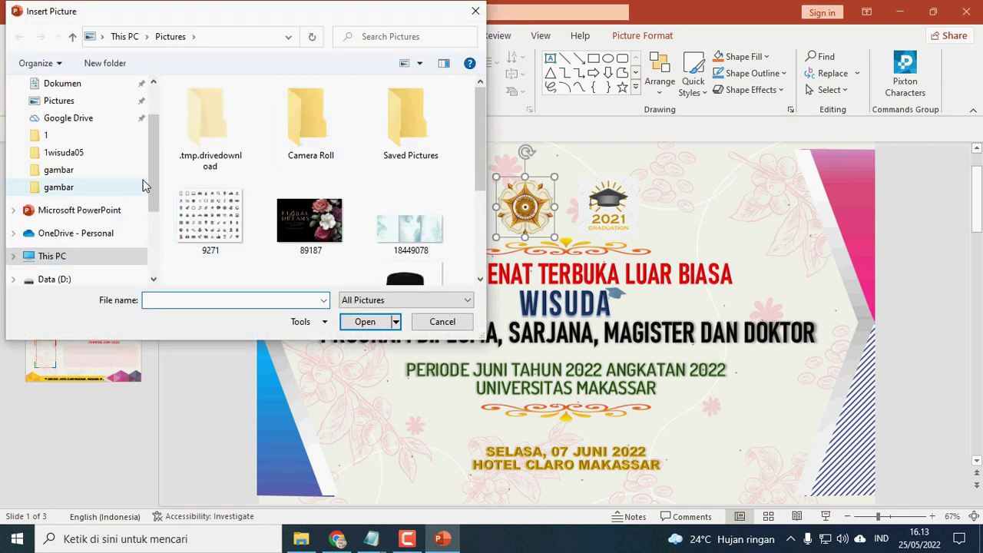
scroll(150, 189, down, 3)
click(54, 210)
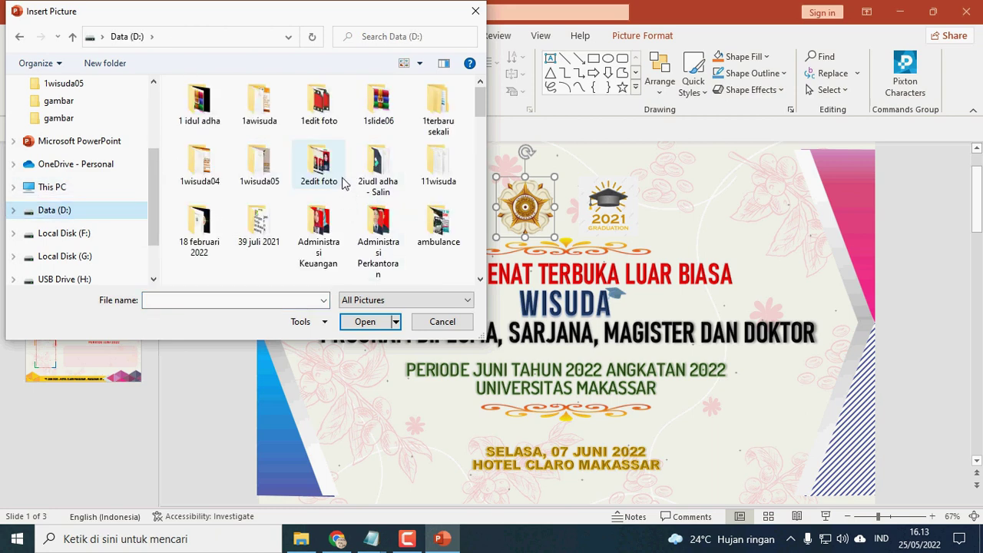
double_click(376, 104)
double_click(247, 106)
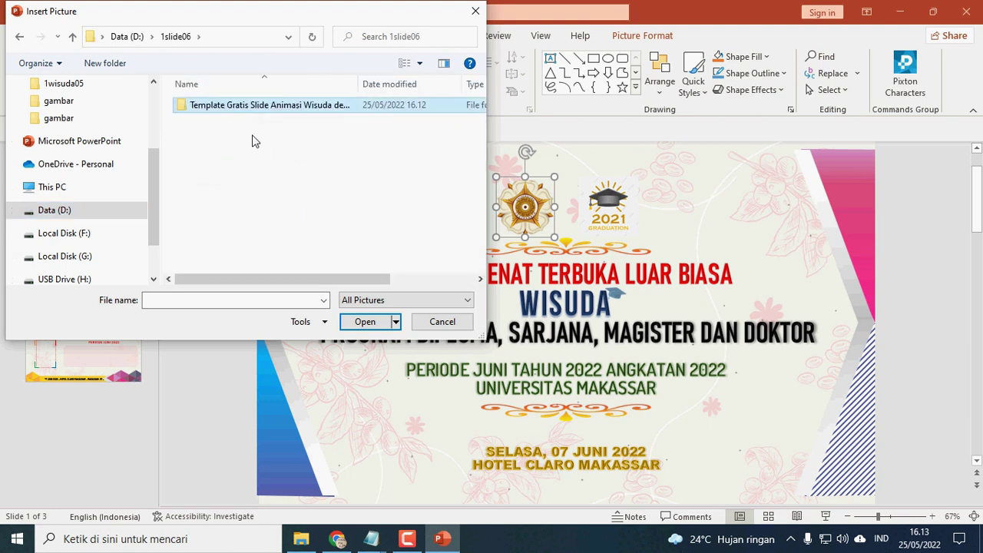
double_click(238, 115)
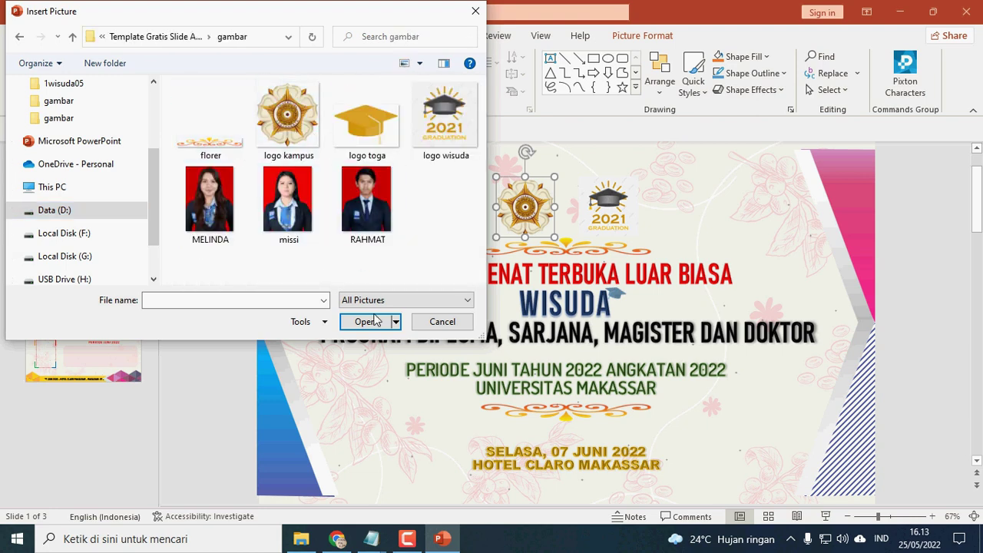
click(443, 322)
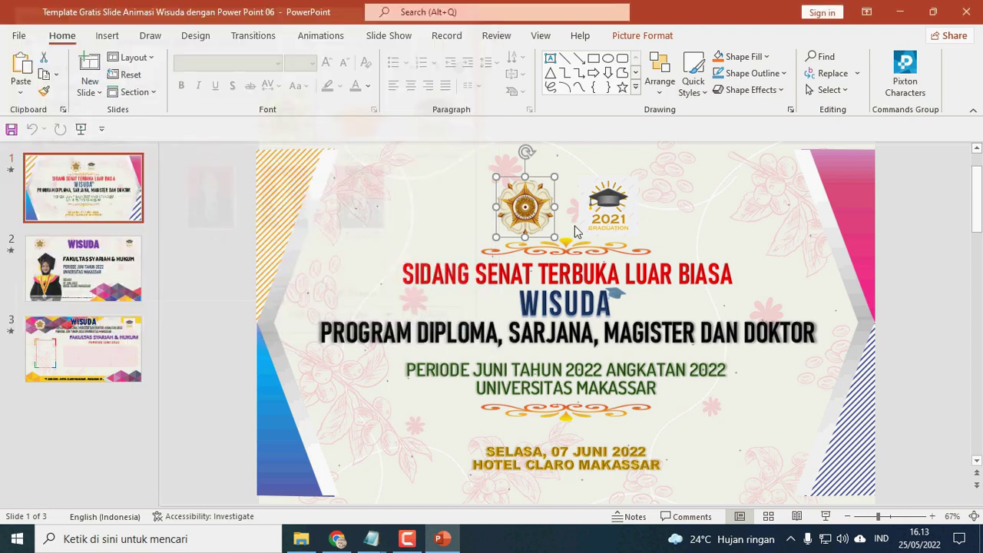
Open Change Picture for the 2021 graduation logo and cancel, keeping it unchanged.
click(607, 202)
right_click(606, 202)
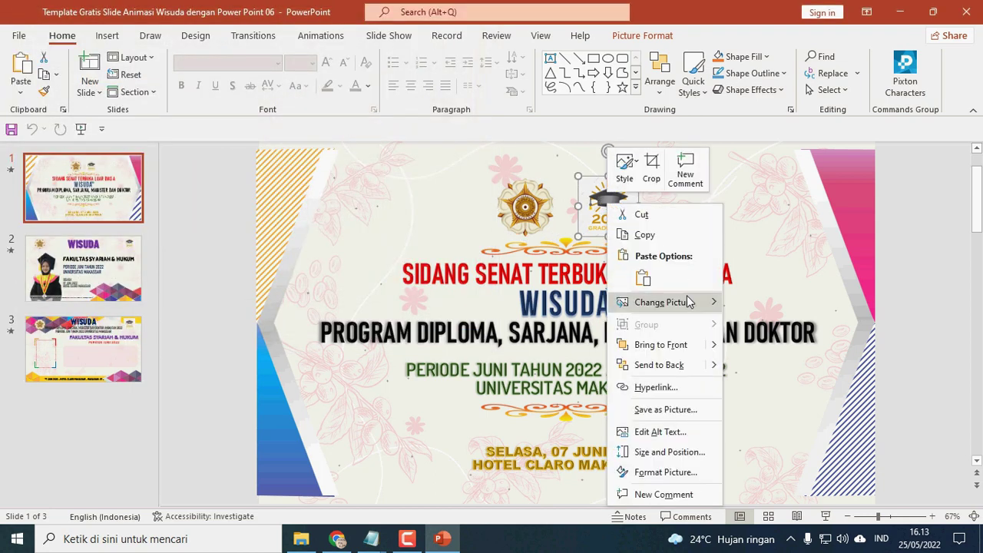
mouse_move(668, 303)
click(753, 306)
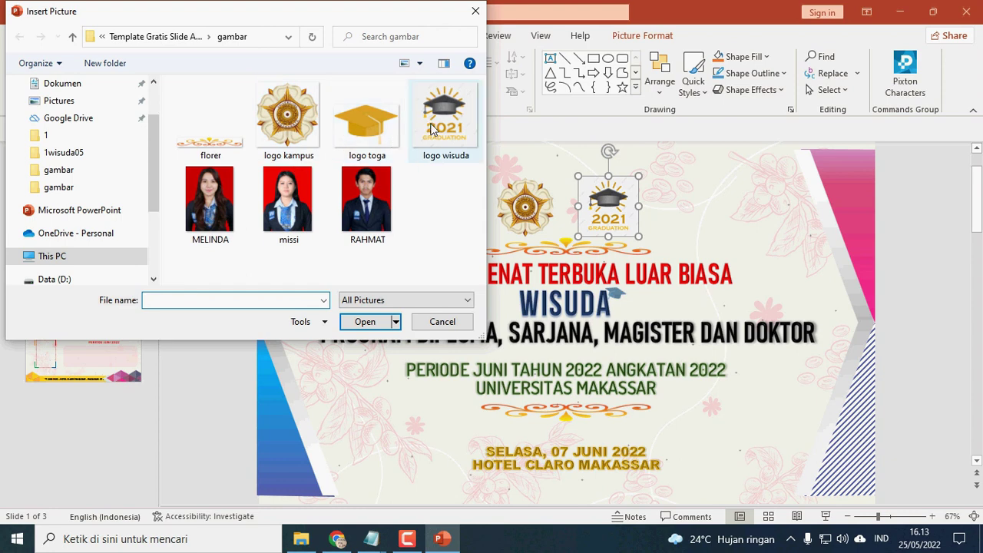
click(443, 323)
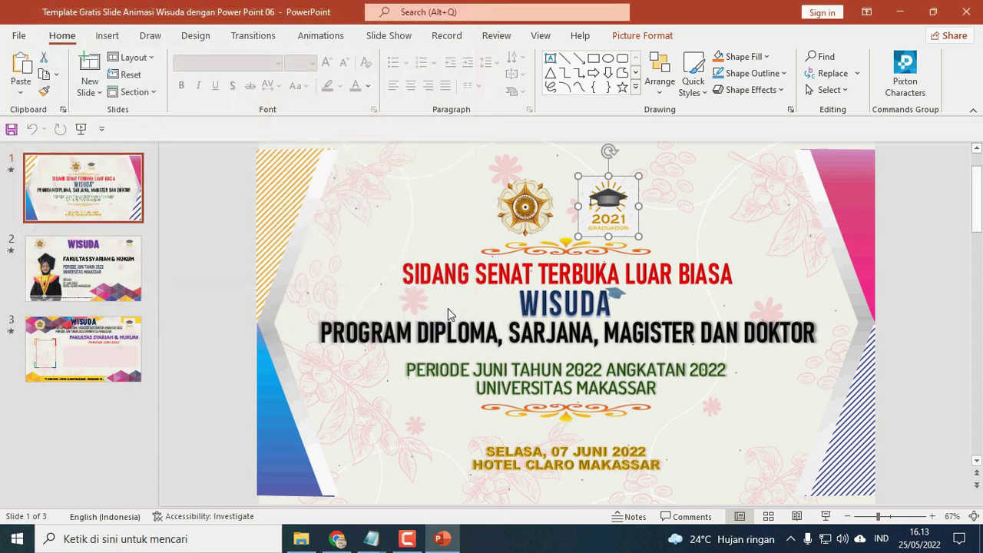
Replace 'DAN' with '&' in the title slide's PROGRAM DIPLOMA line.
click(505, 267)
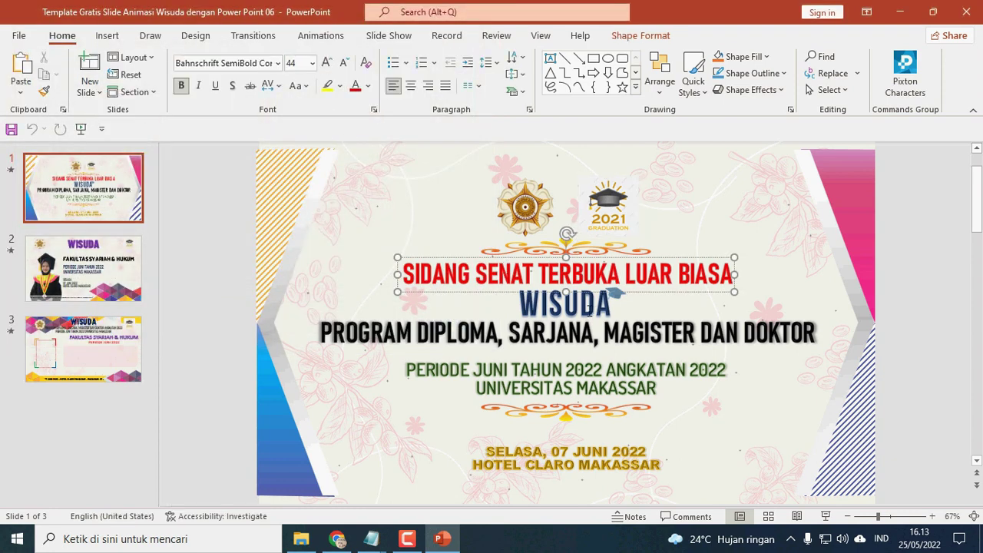
click(596, 304)
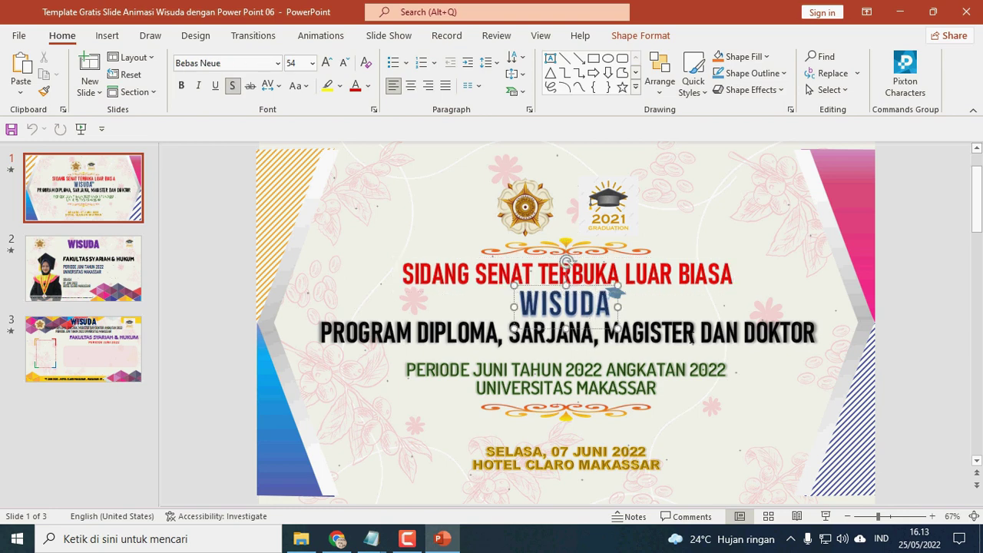
click(700, 333)
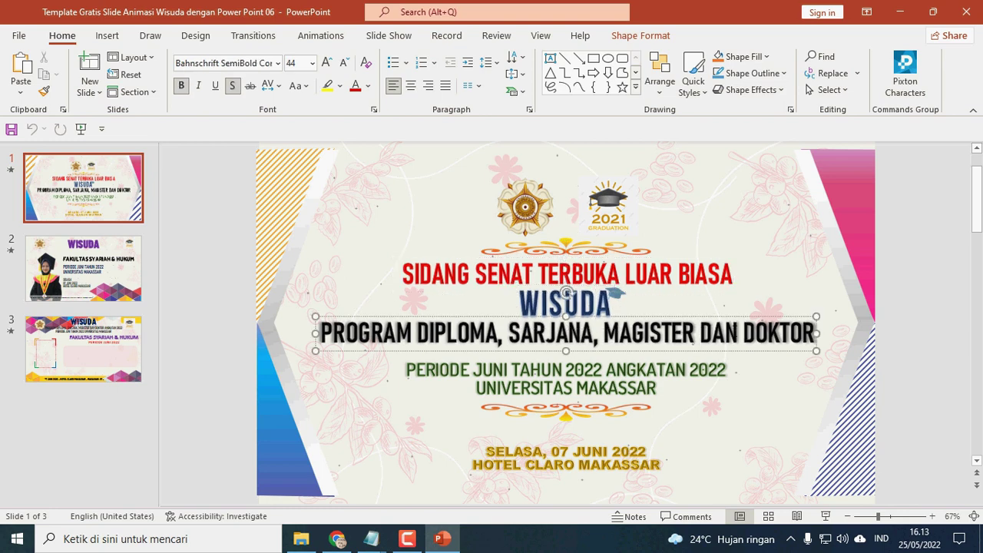
double_click(734, 330)
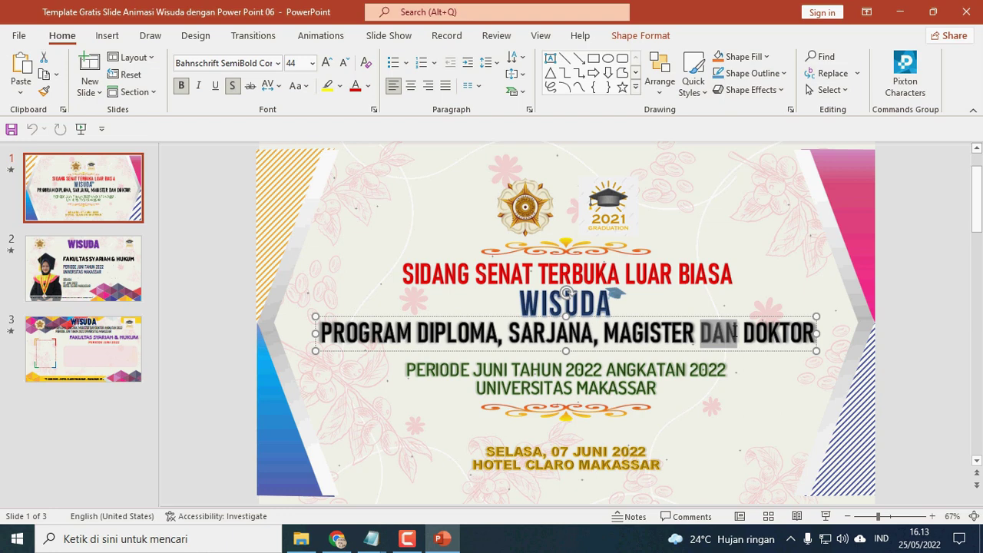
text(&)
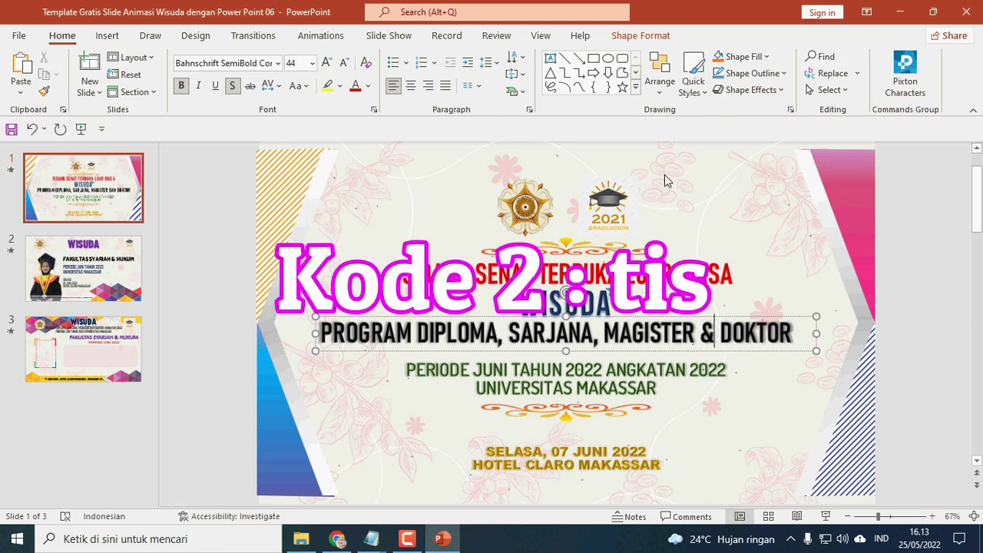
click(583, 388)
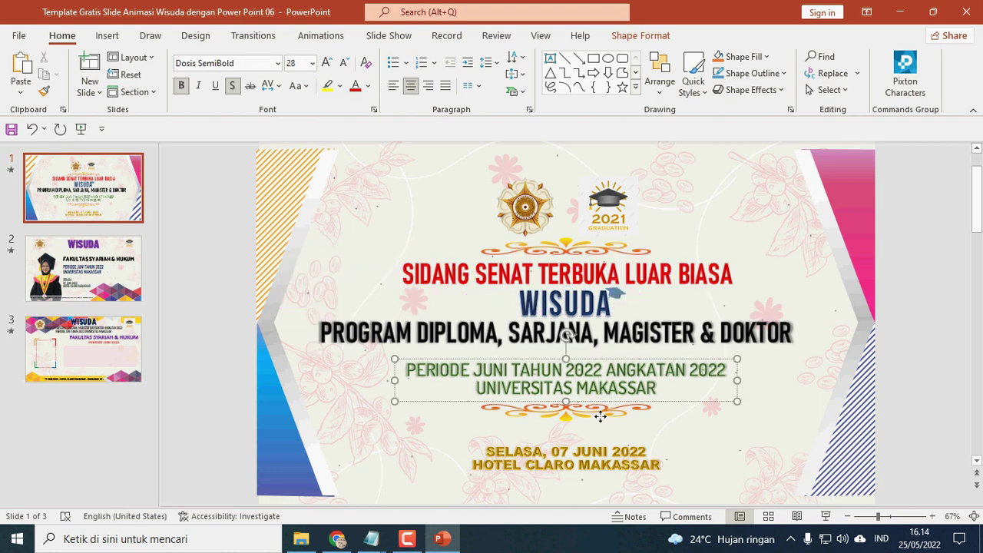
click(600, 415)
click(597, 451)
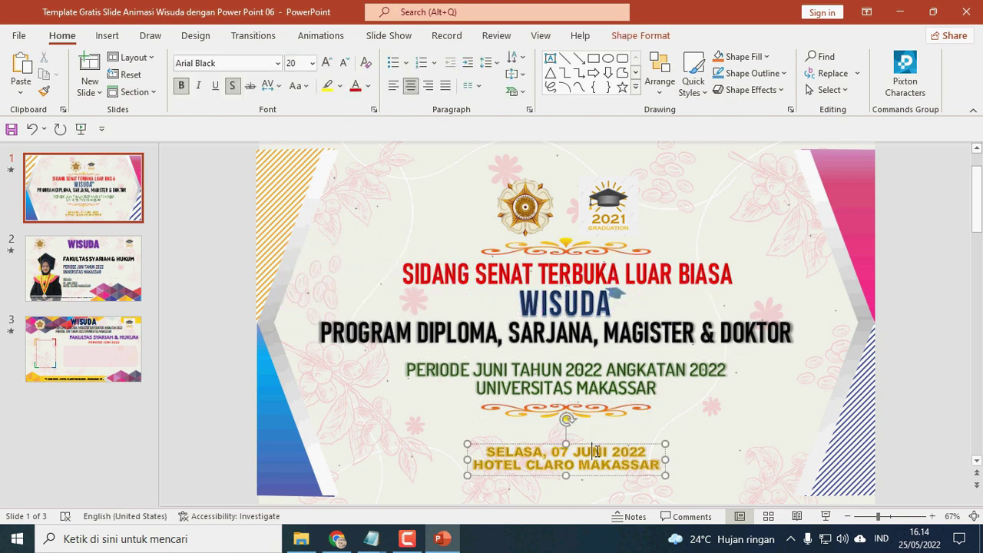
Move to slide 2 and check the FAKULTAS SYARIAH & HUKUM heading.
click(123, 286)
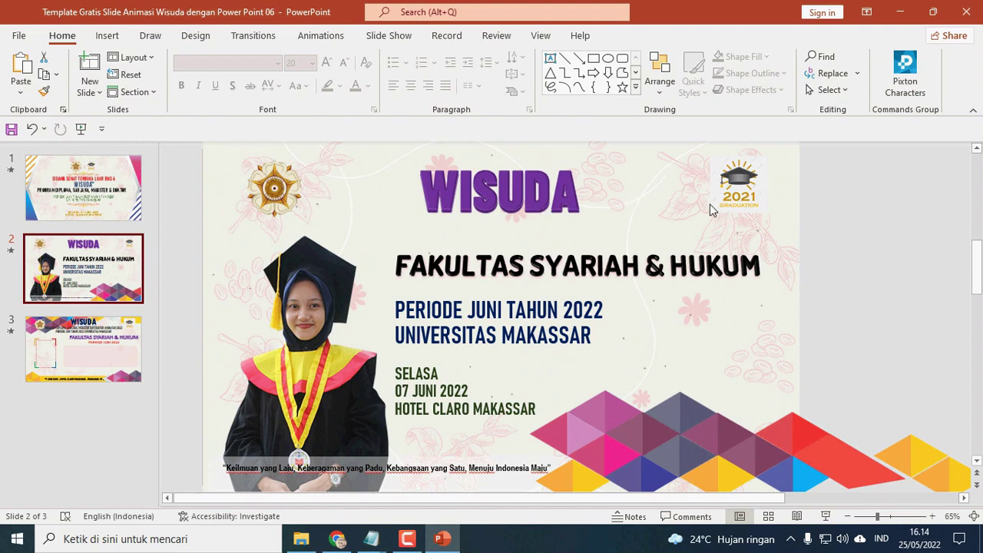
click(522, 278)
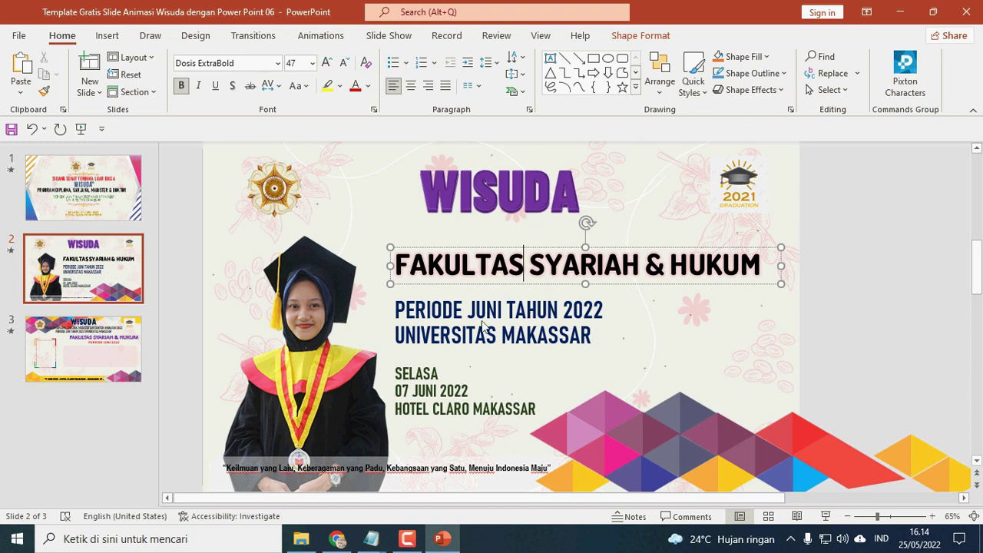
click(522, 317)
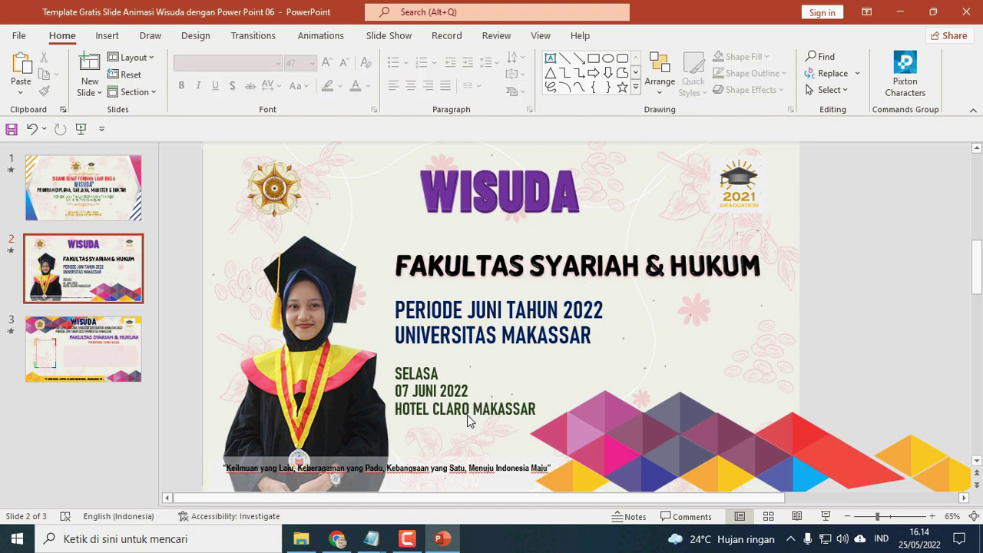
Switch to Slide Master view and cancel a Change Picture on the university logo.
click(540, 36)
click(191, 85)
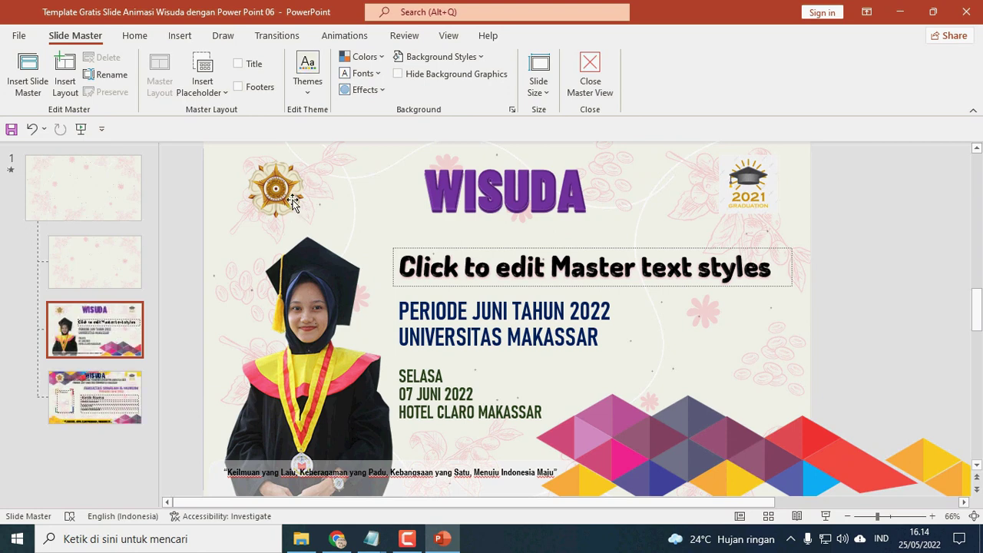
click(293, 201)
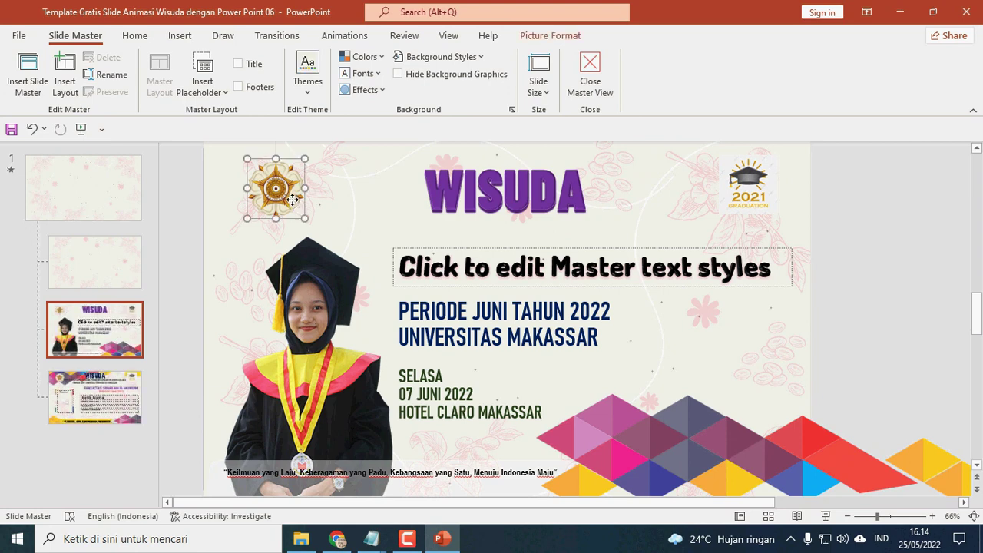
right_click(292, 191)
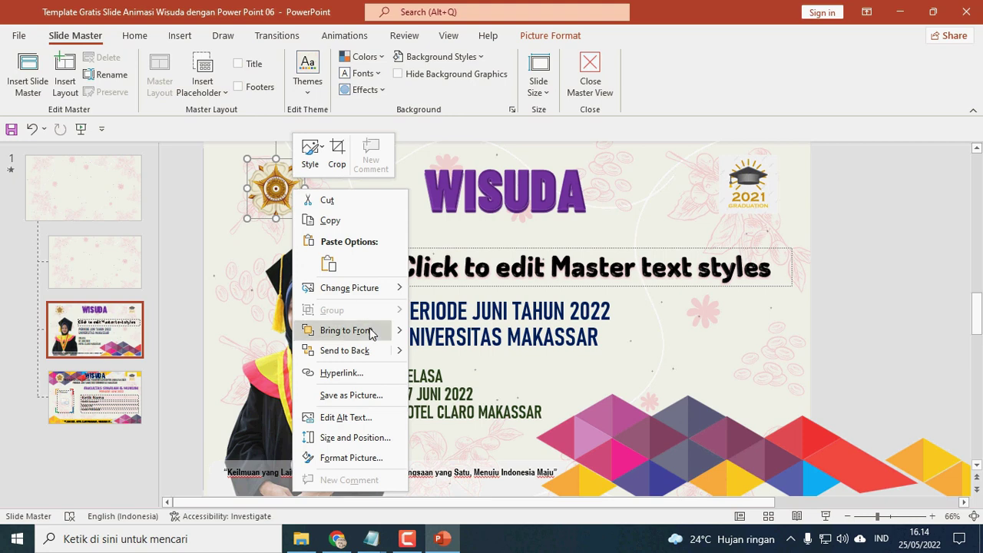
mouse_move(397, 295)
click(437, 290)
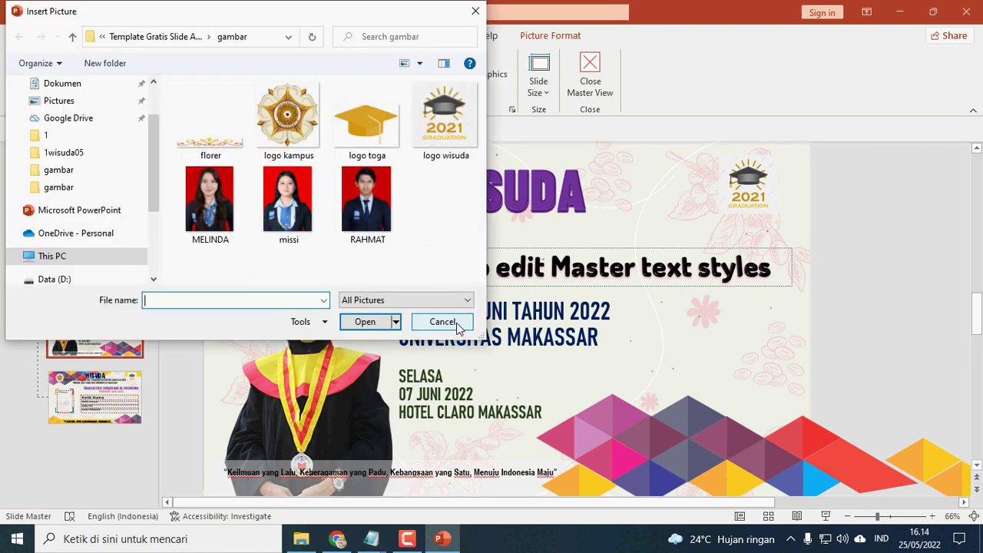
click(447, 322)
Leave the 2021 graduation logo unchanged and inspect the period, venue and motto text.
click(761, 186)
right_click(761, 186)
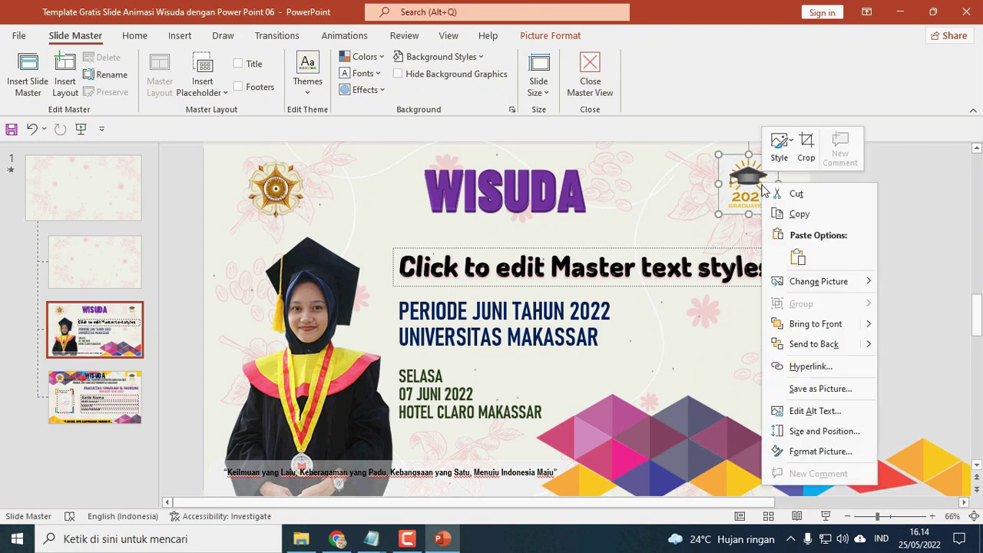
mouse_move(808, 288)
click(680, 284)
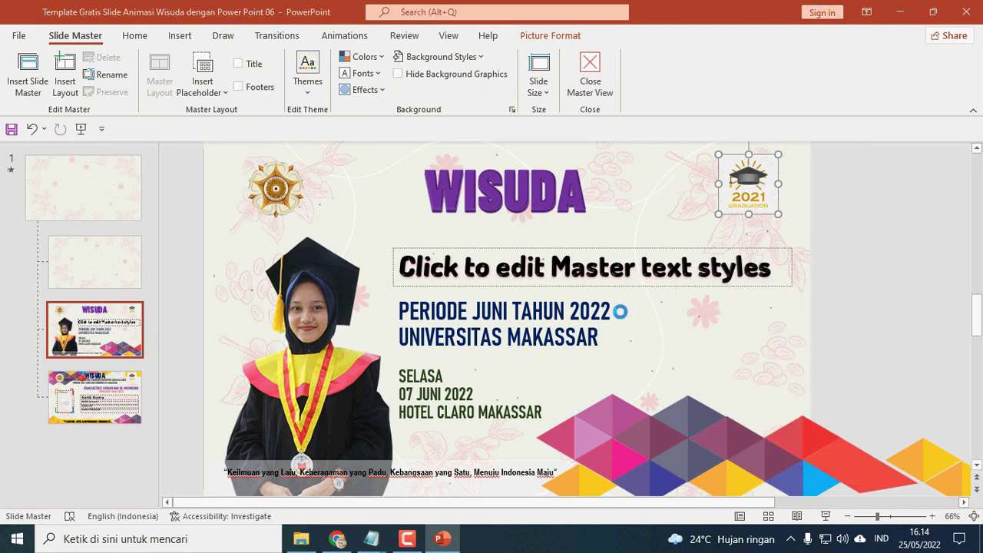
click(438, 322)
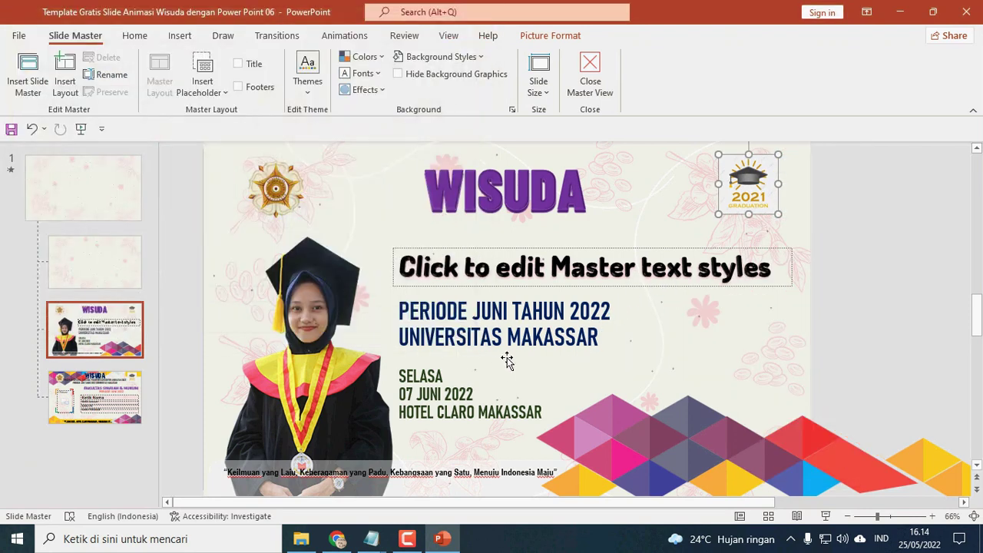
click(515, 315)
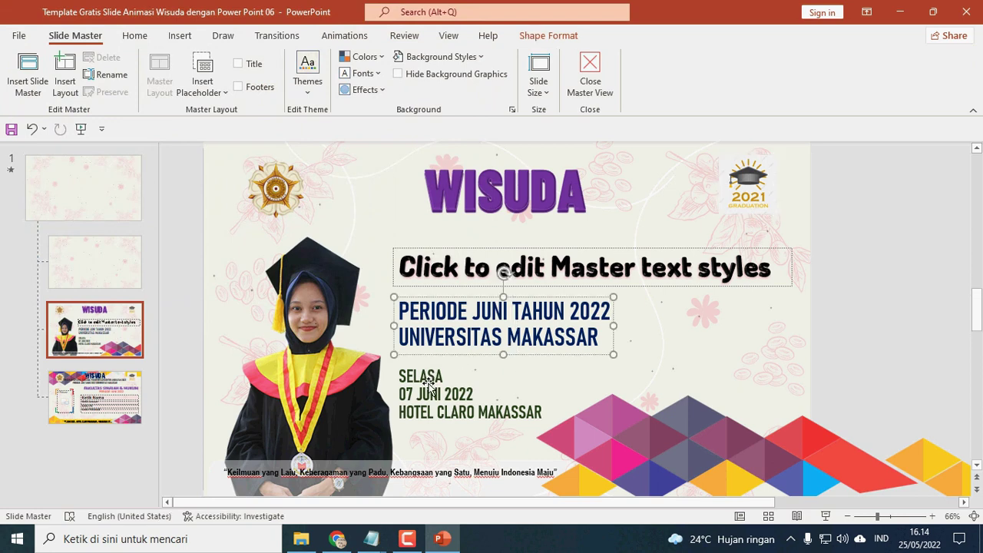
click(536, 413)
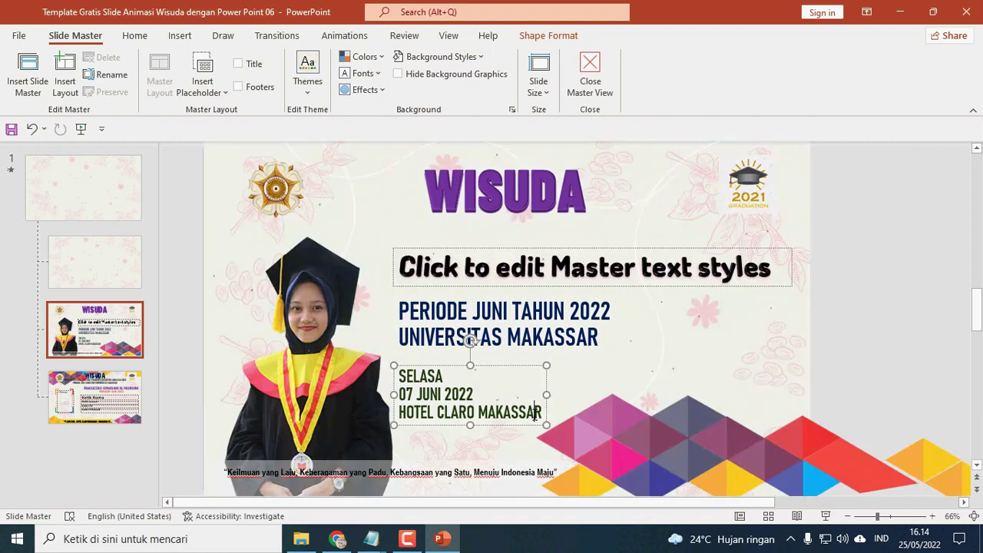
click(499, 473)
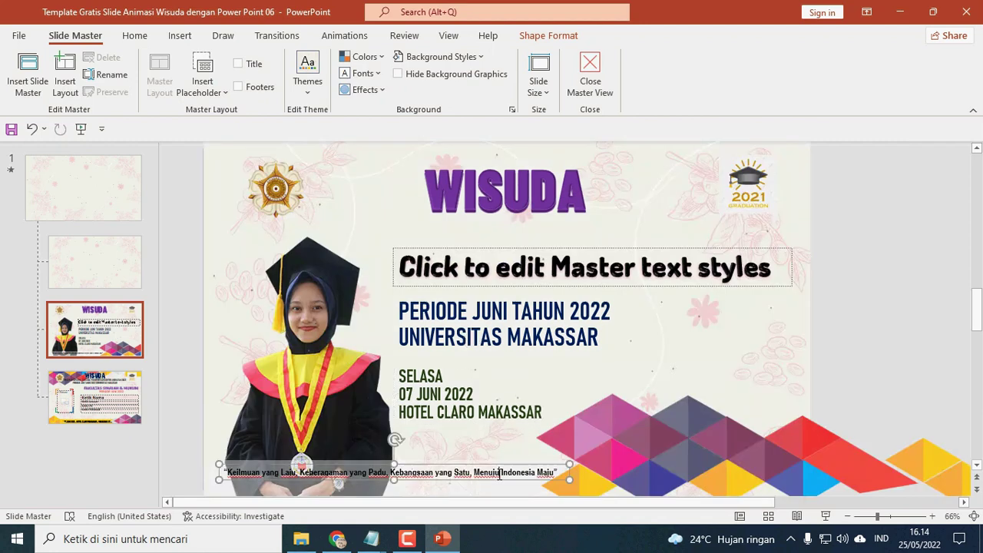
Keep the graduate photo unchanged and open the student details layout with name and GPA fields.
click(358, 372)
right_click(358, 372)
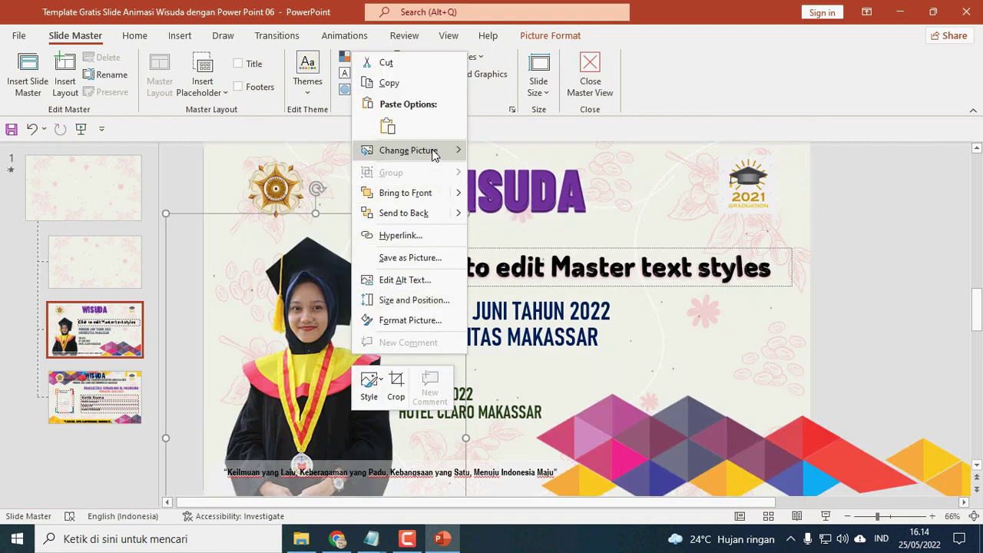
mouse_move(435, 152)
click(485, 153)
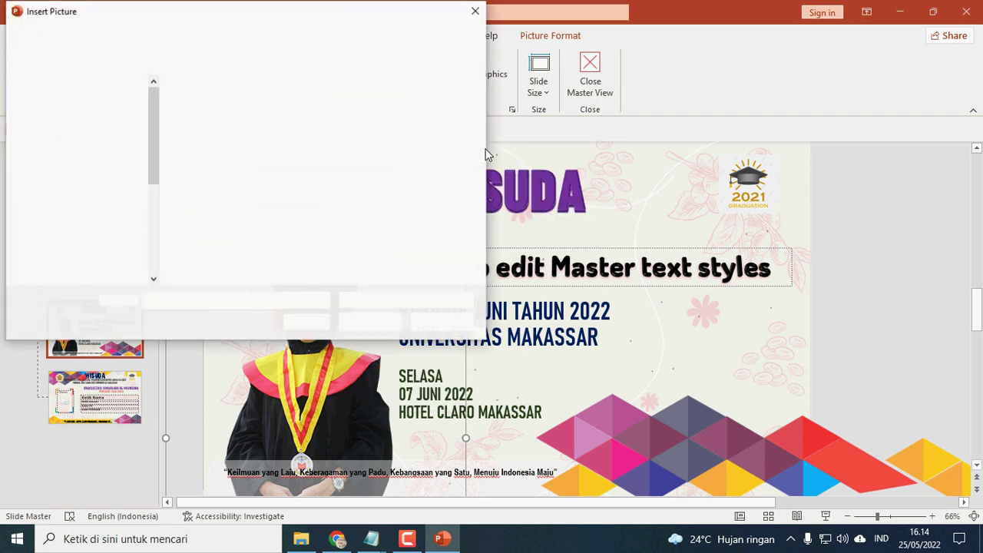
click(434, 322)
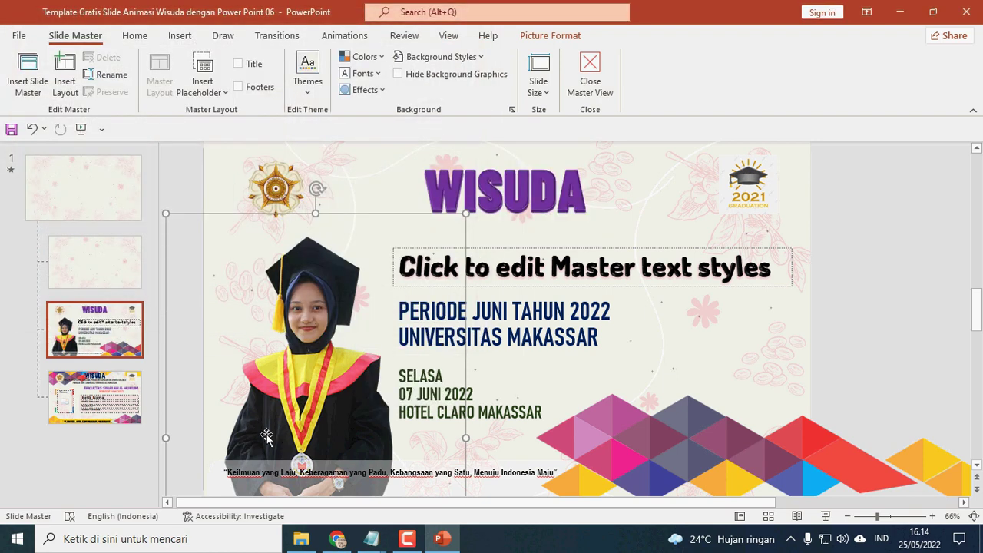
click(113, 415)
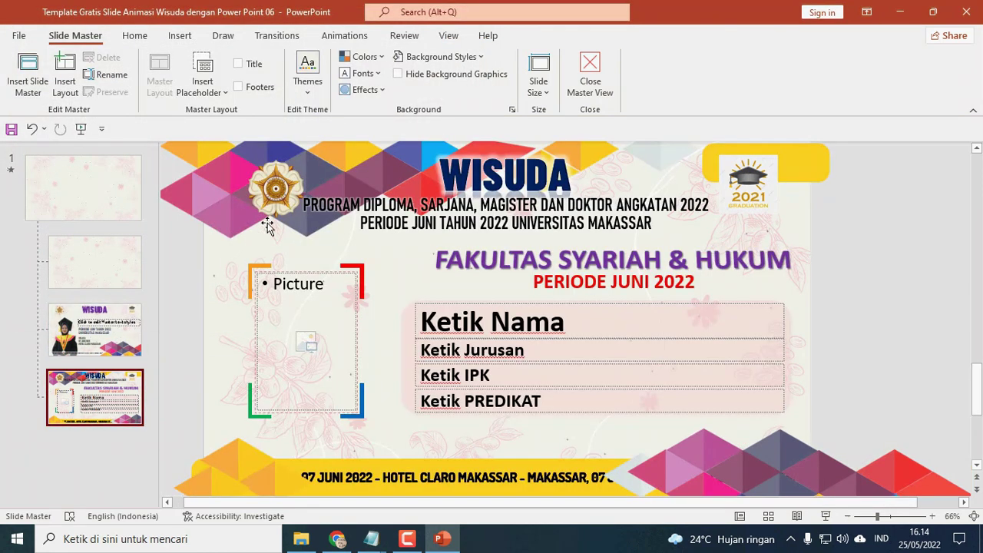
click(294, 191)
right_click(293, 188)
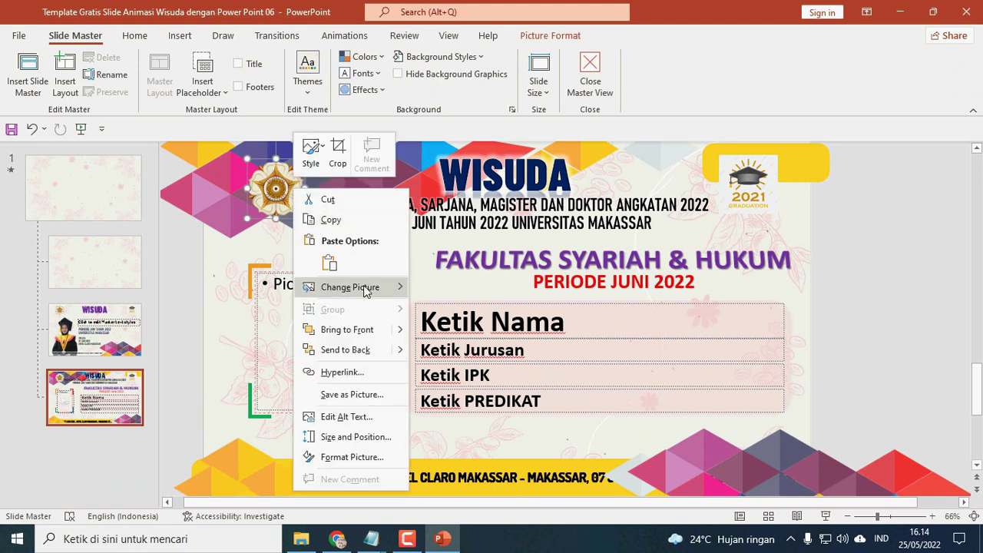
mouse_move(393, 287)
click(453, 289)
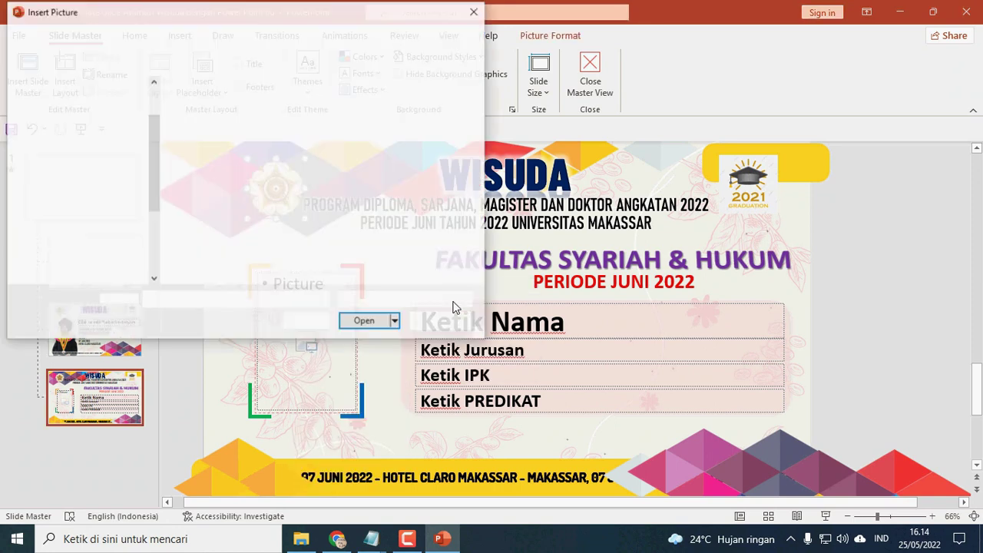
key(Escape)
click(501, 206)
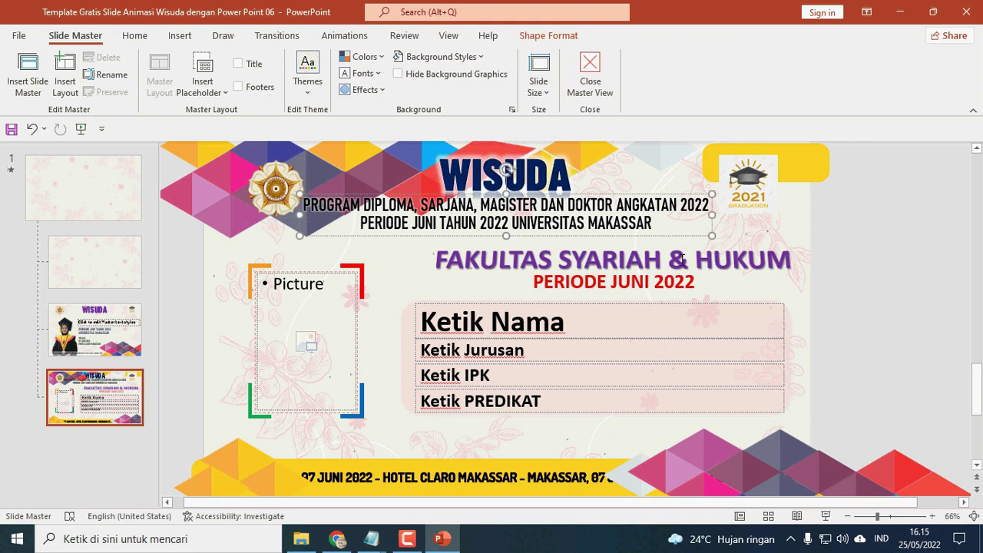
click(739, 189)
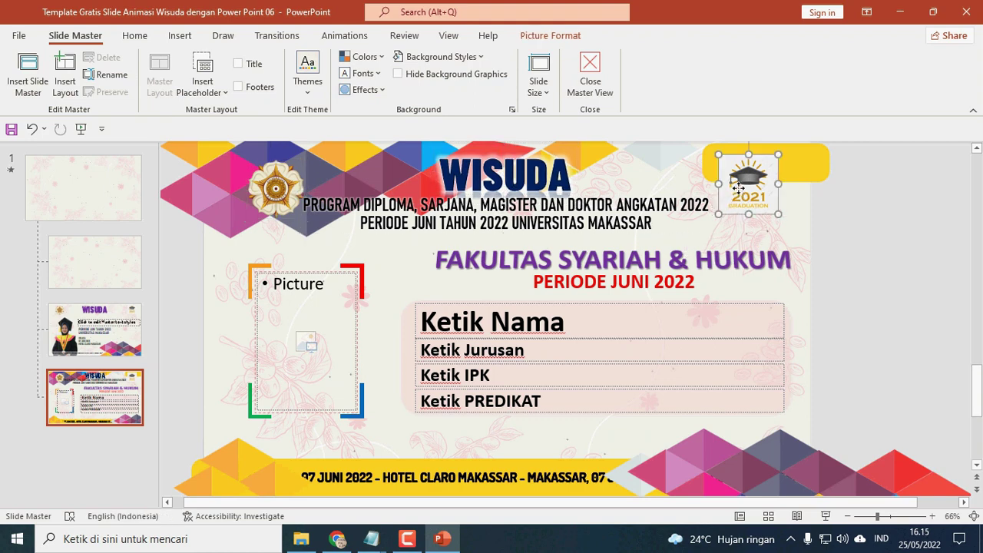
click(540, 205)
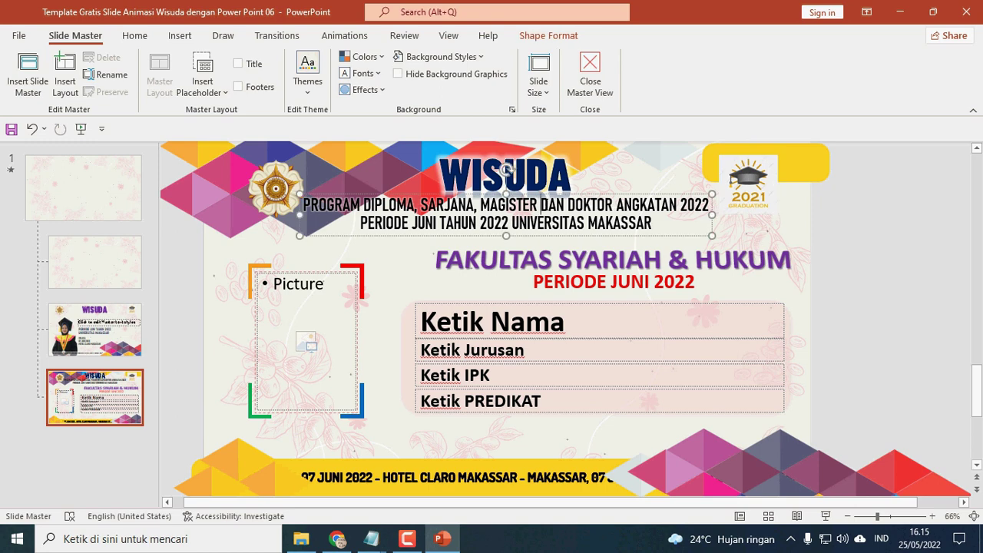
double_click(566, 205)
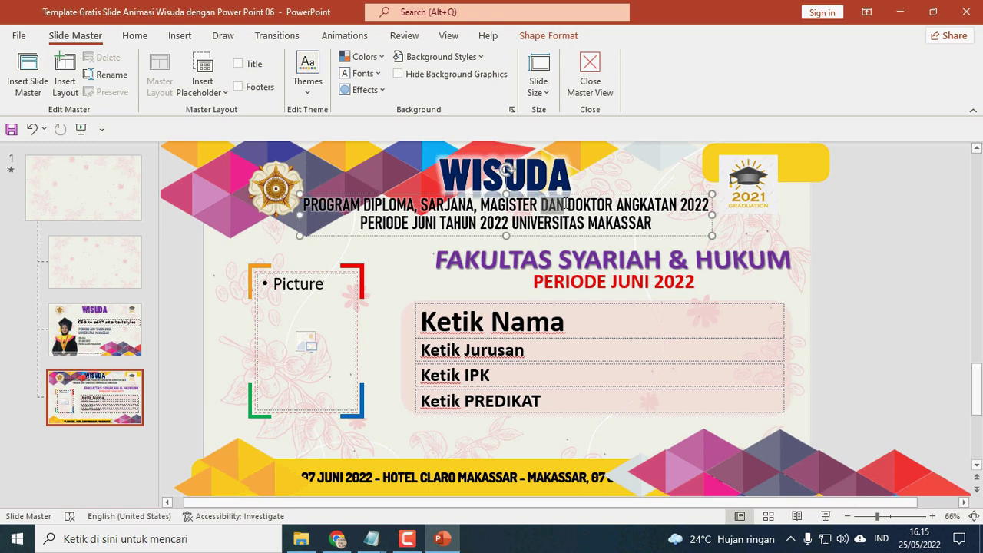
text(&)
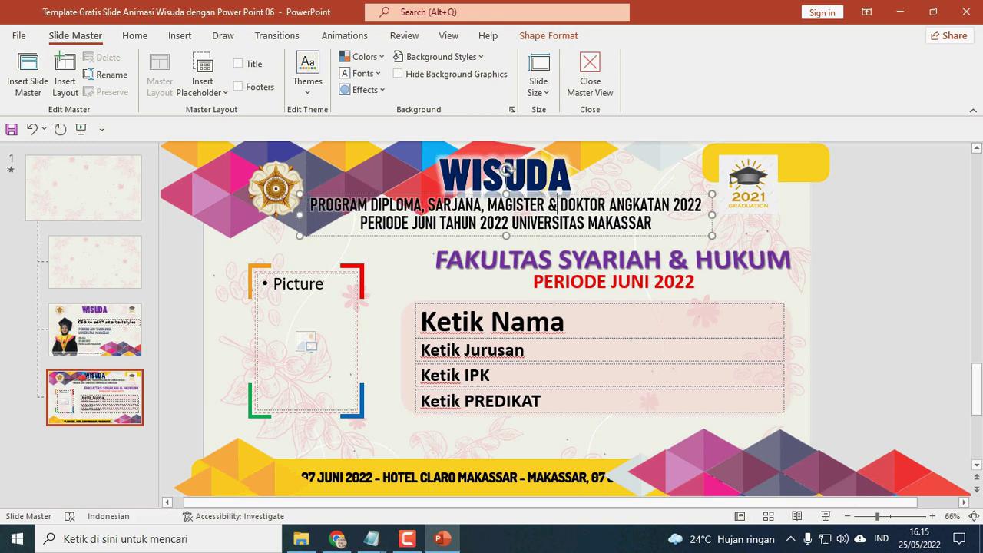
right_click(731, 169)
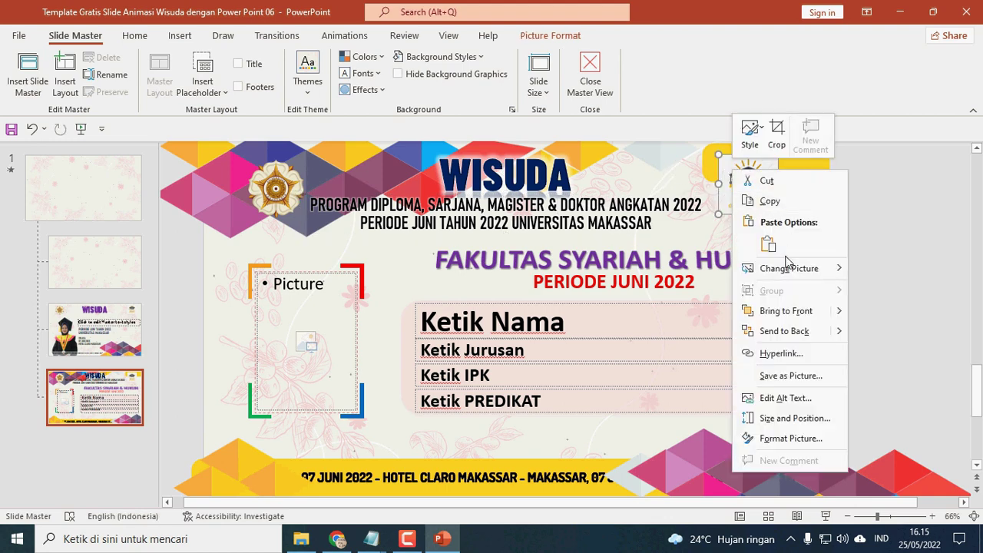
mouse_move(789, 268)
click(872, 269)
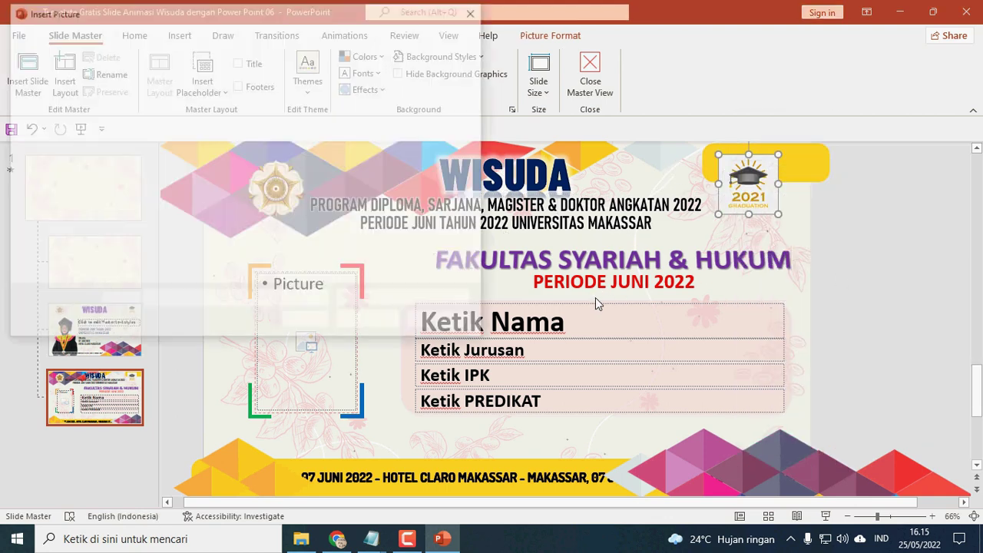
click(444, 321)
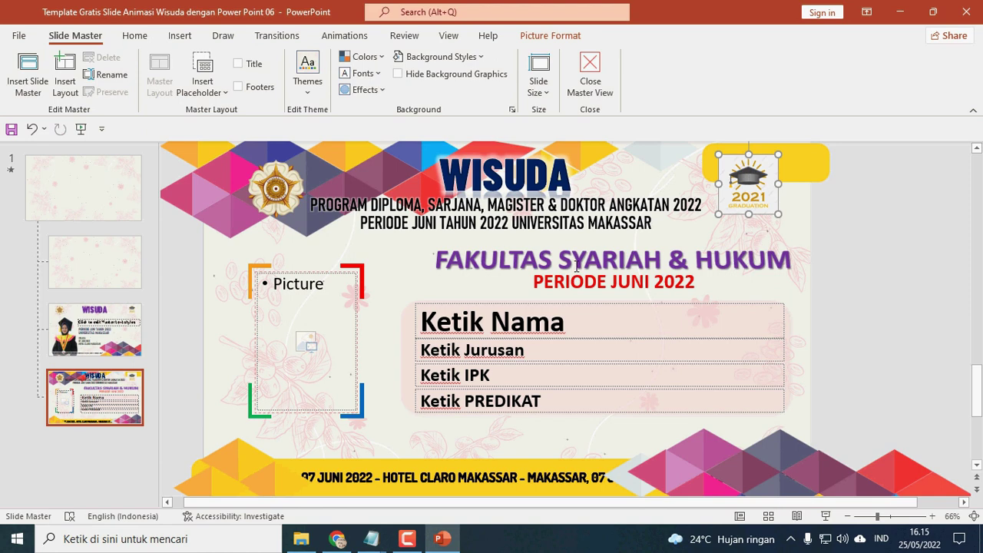
click(571, 284)
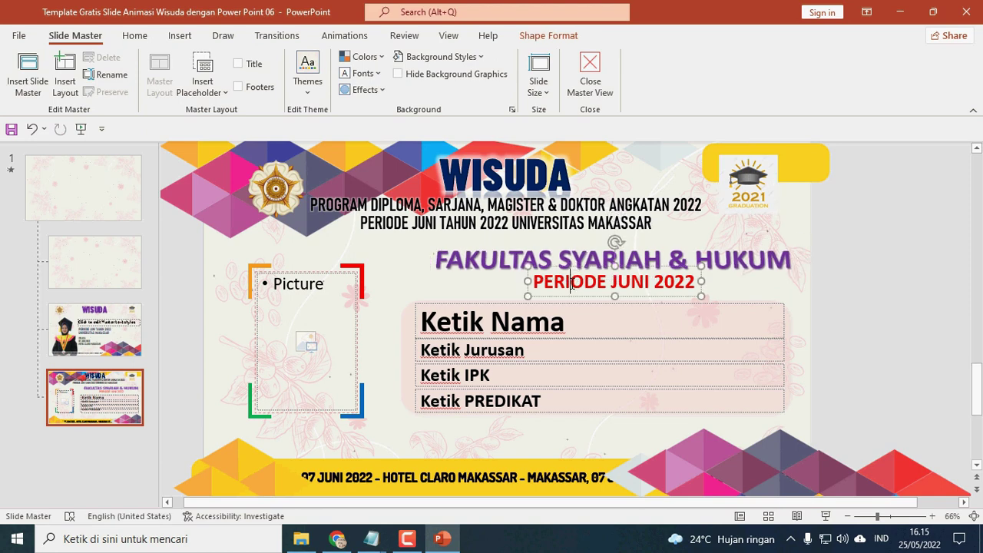
click(435, 478)
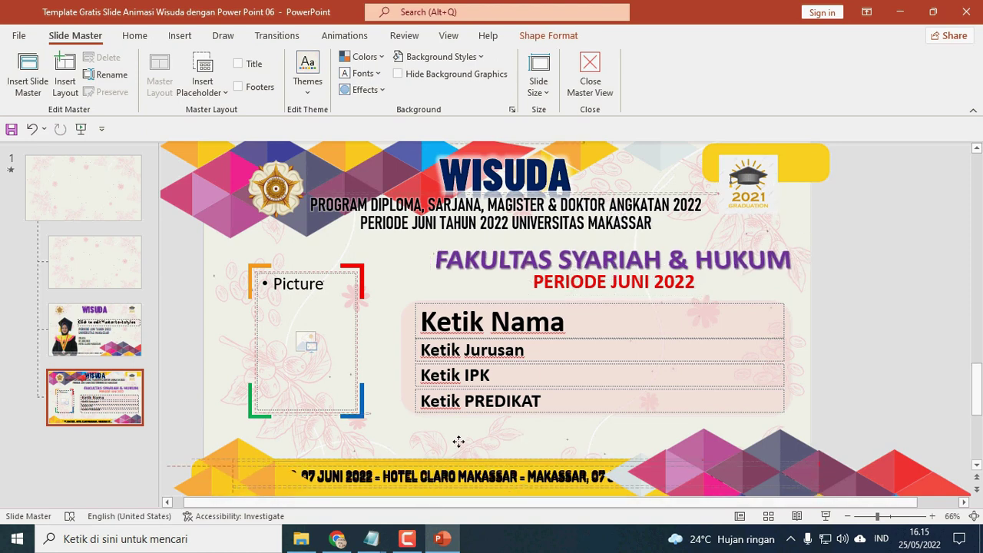
drag(447, 470, 461, 438)
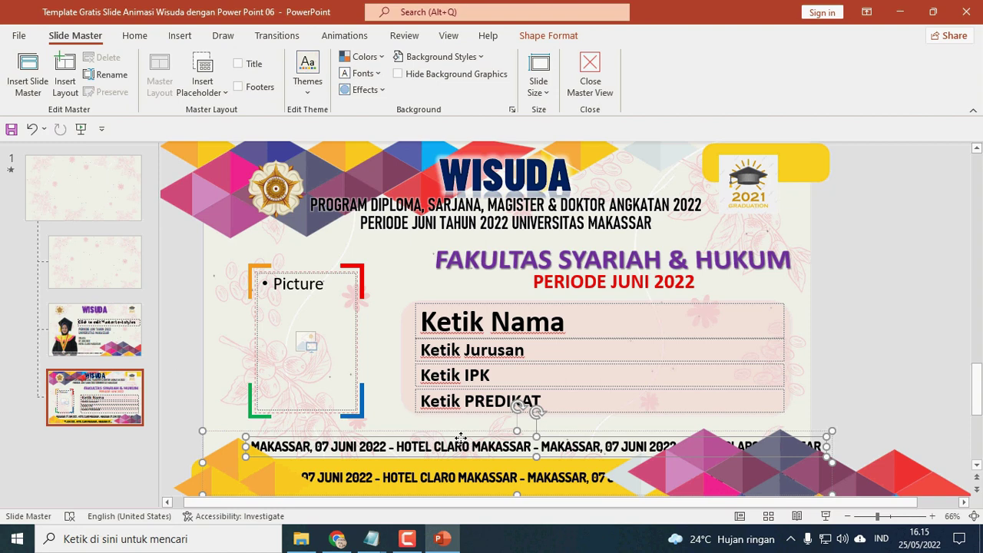
key(ctrl+z)
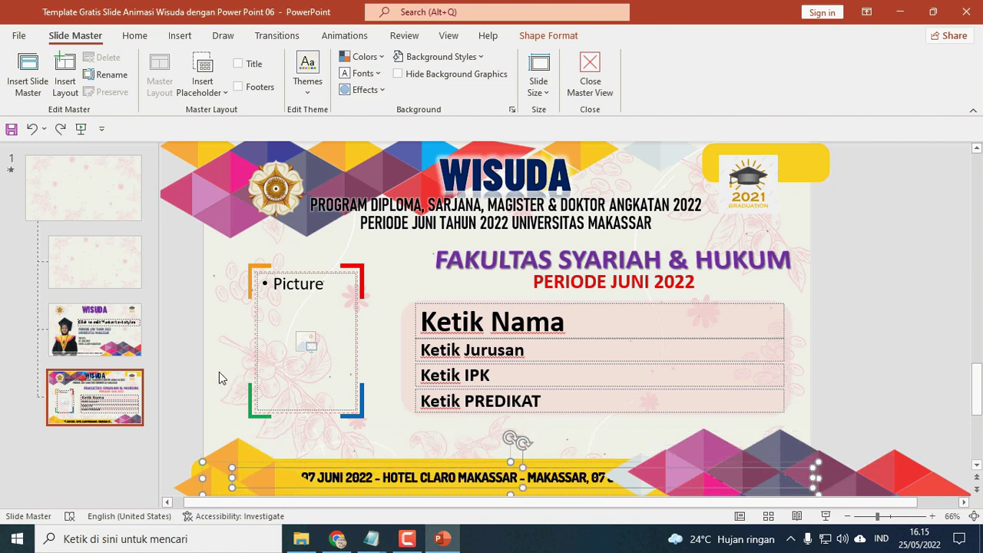
Close Master View and insert a graduate portrait from gambar into slide 3's picture frame.
click(590, 76)
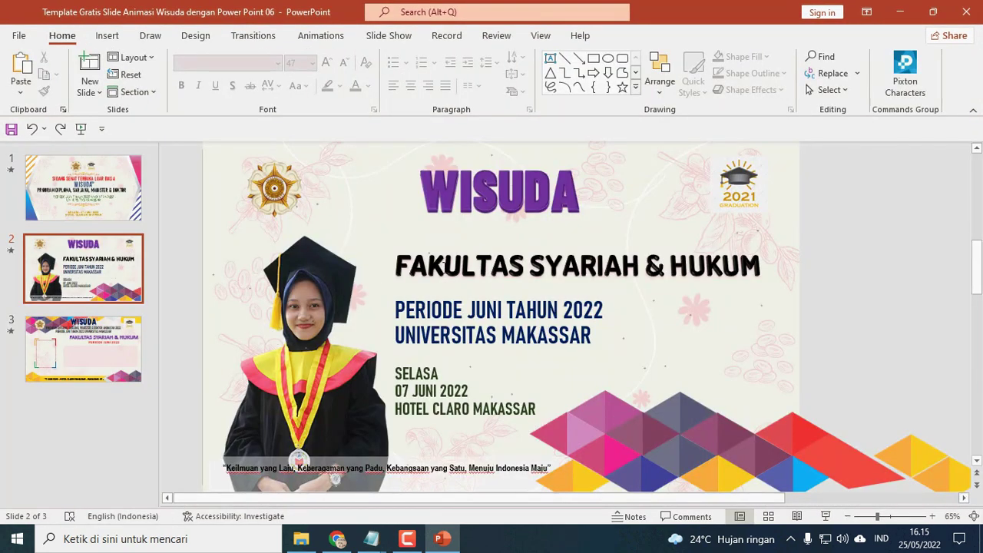
click(444, 268)
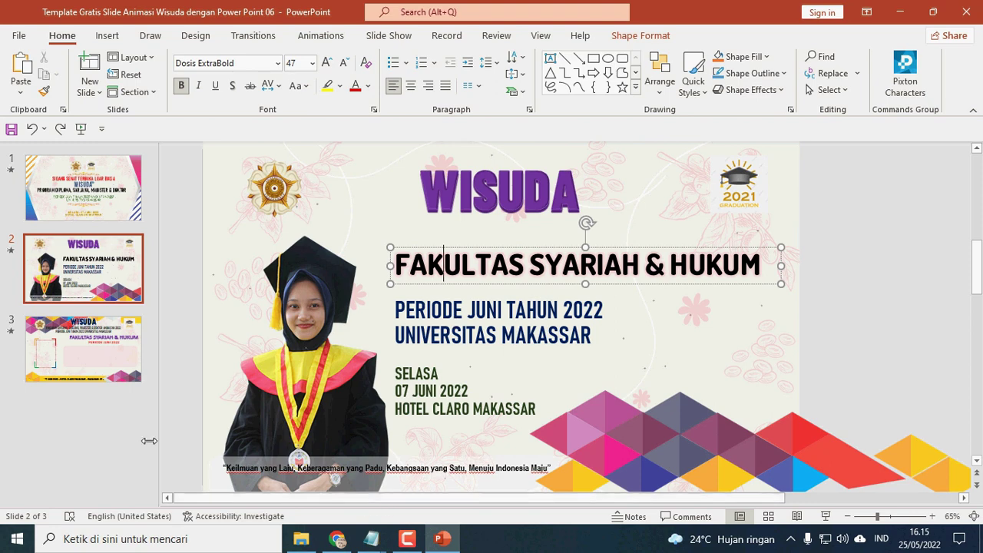
click(99, 369)
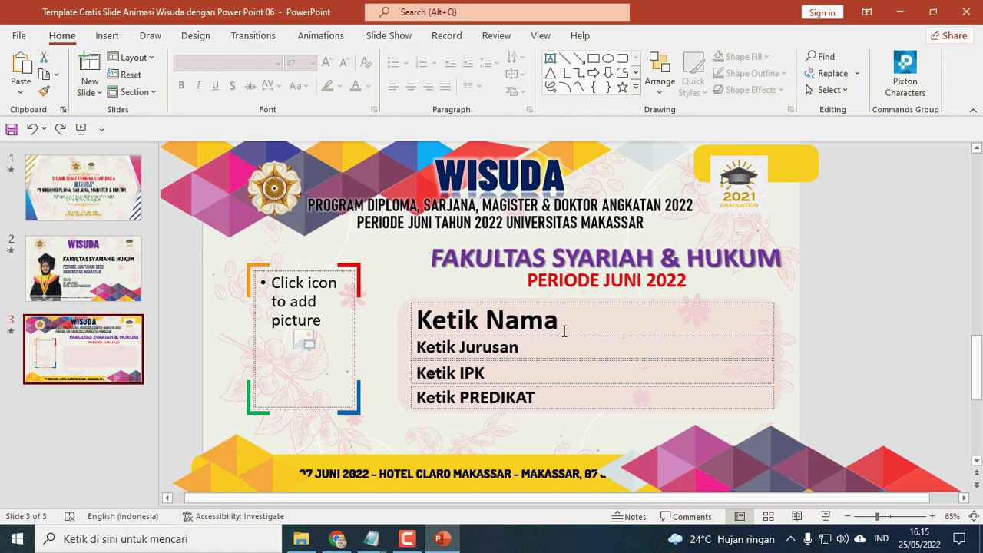
click(306, 343)
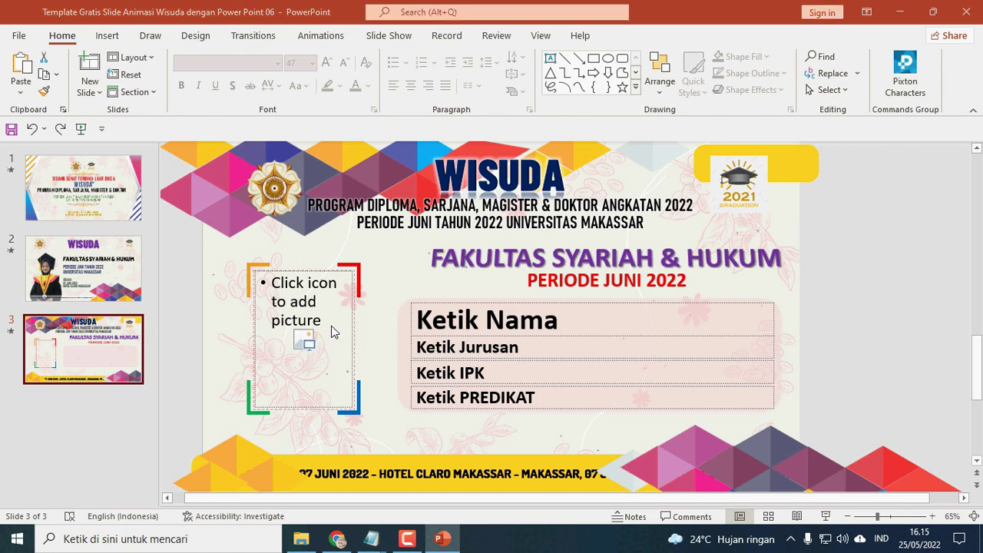
click(210, 198)
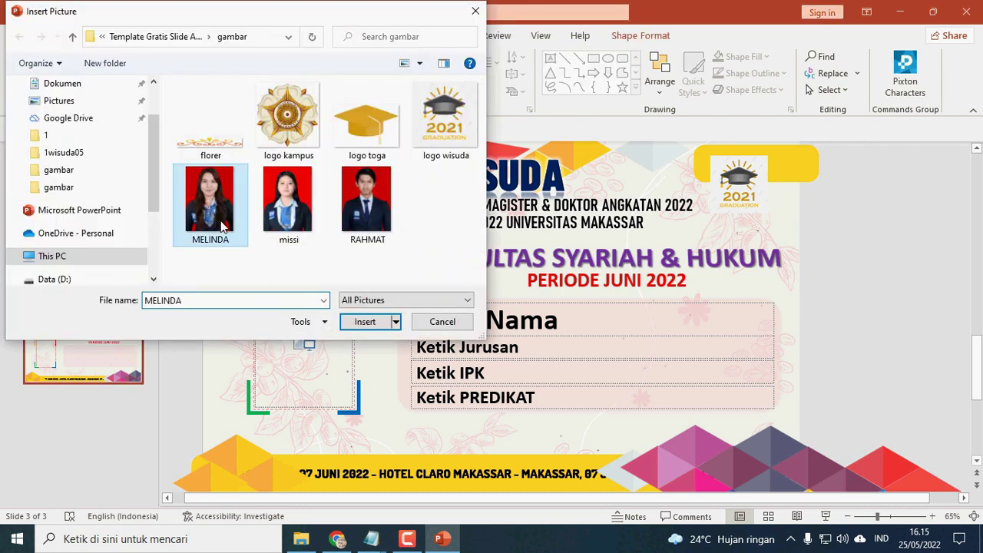
click(365, 321)
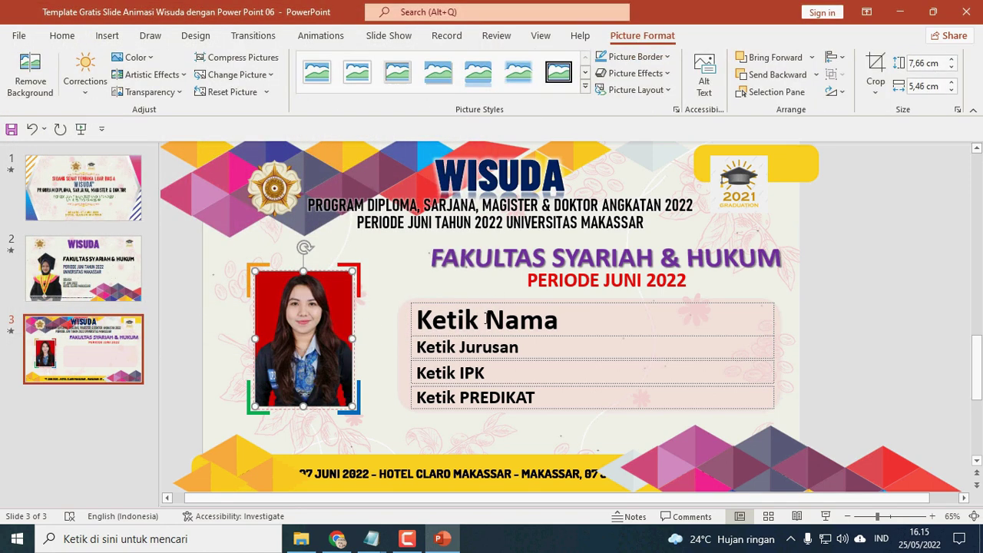
click(487, 319)
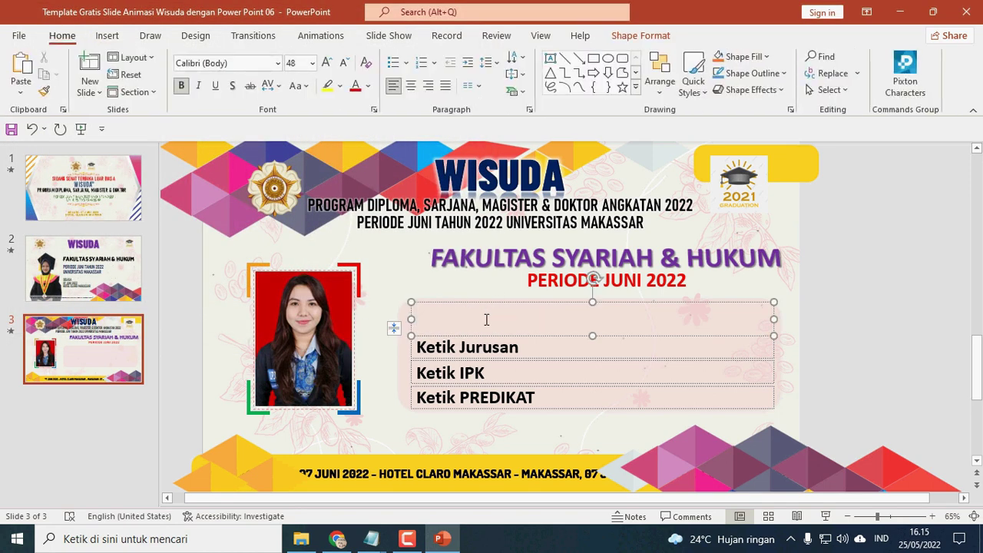
Enter the student's name and the major Hukum Perdata on slide 3.
text(Wik)
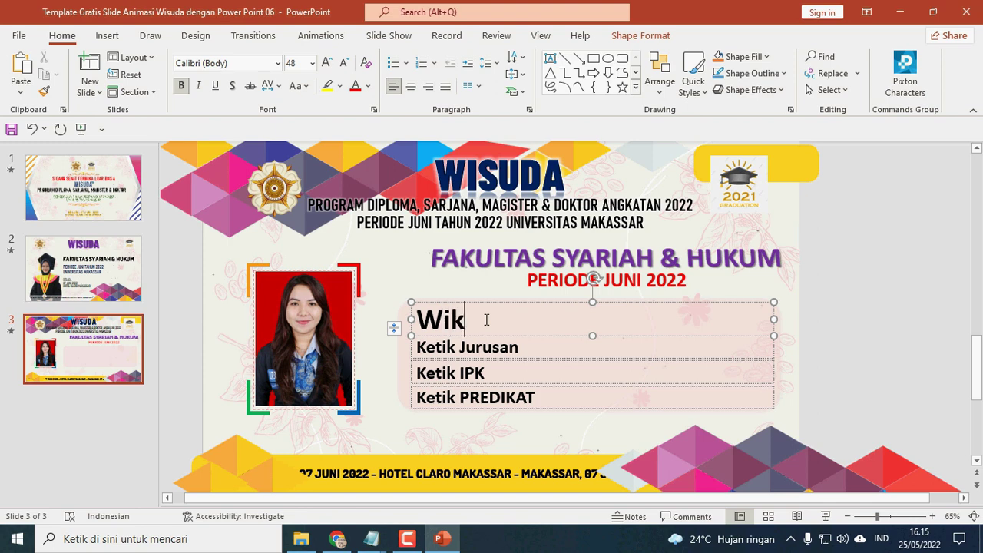
text(d==)
key(BackSpace)
key(BackSpace)
key(BackSpace)
key(BackSpace)
text(ldayanti)
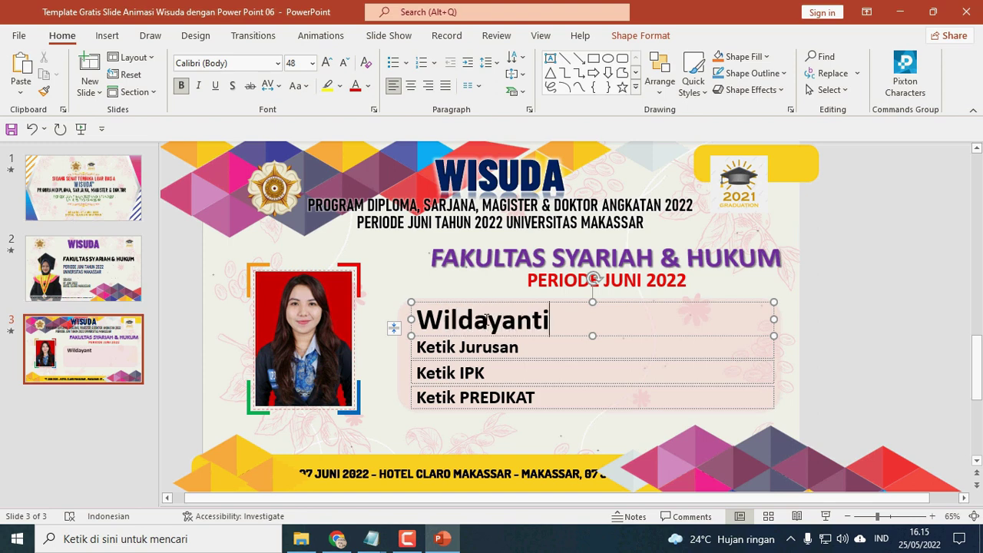
click(464, 349)
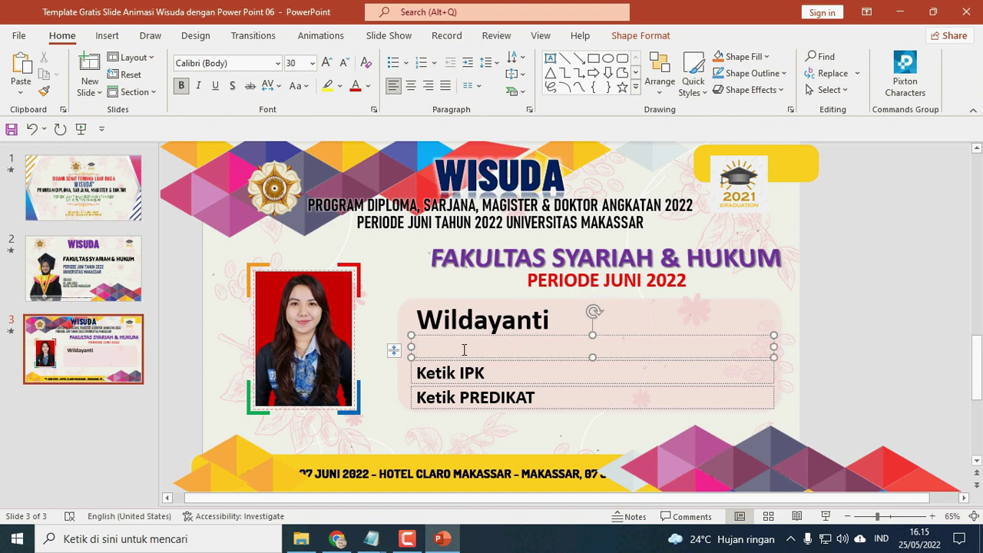
text(Hu)
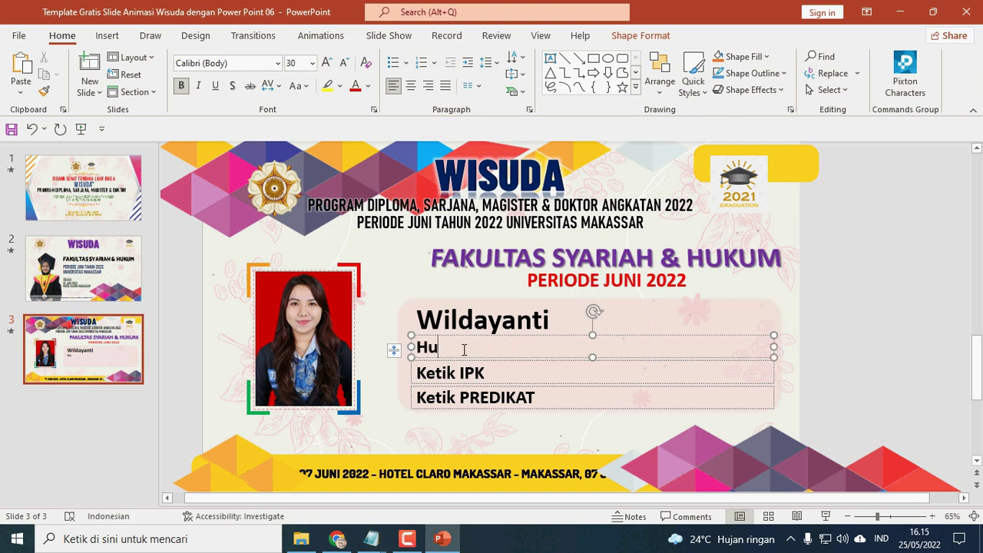
text(kum Pe)
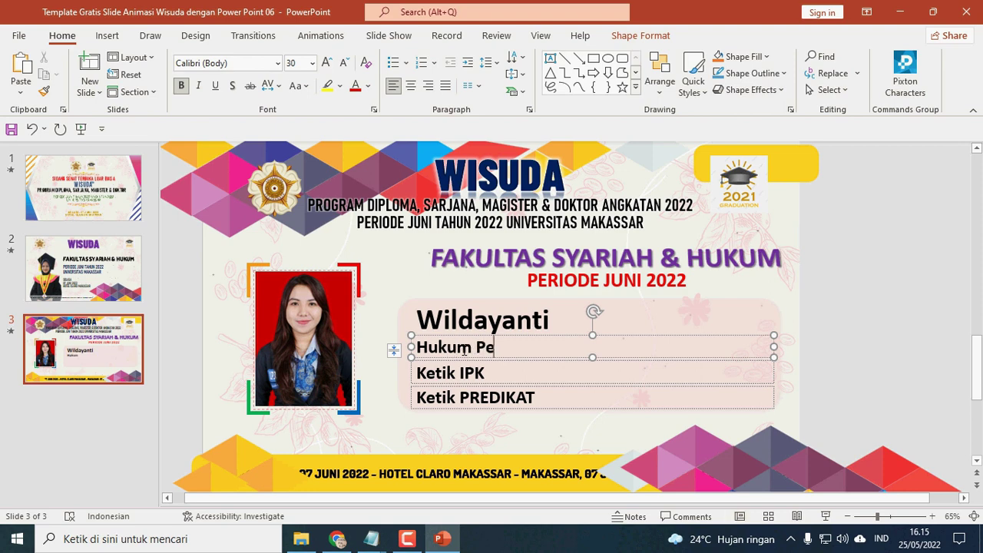
text(rdata)
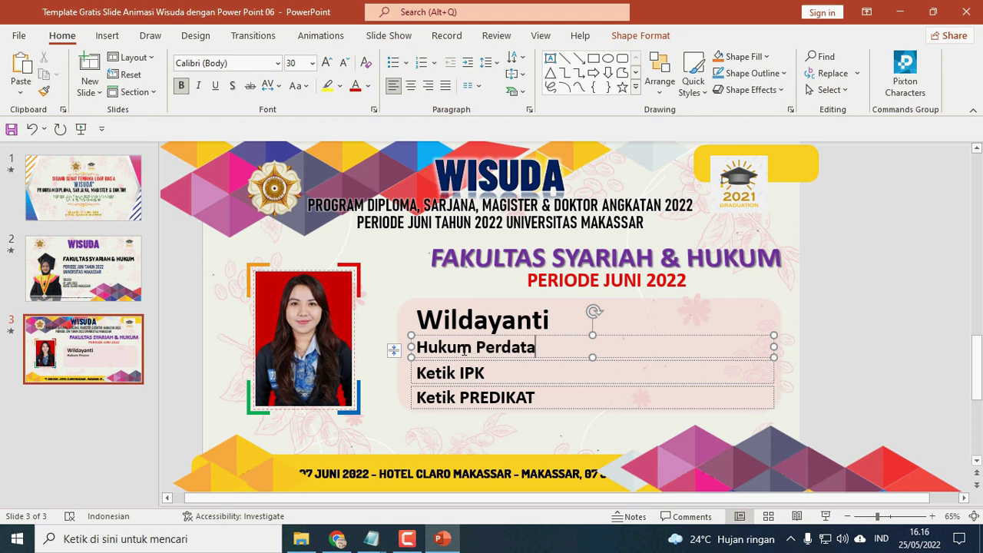
Enter GPA 3,90 and predicate Sangat Memuaskan, then deselect to review the slide.
click(441, 374)
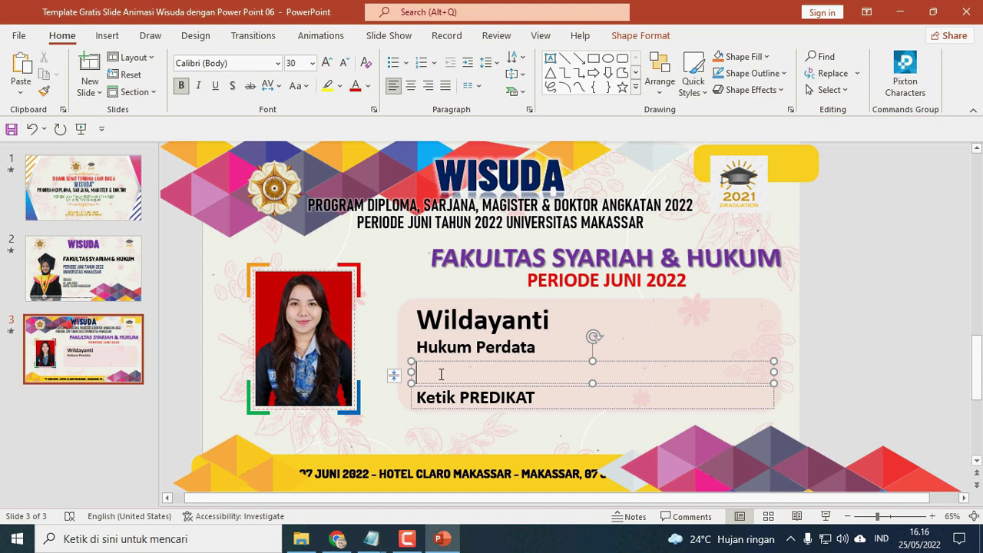
text(3,90)
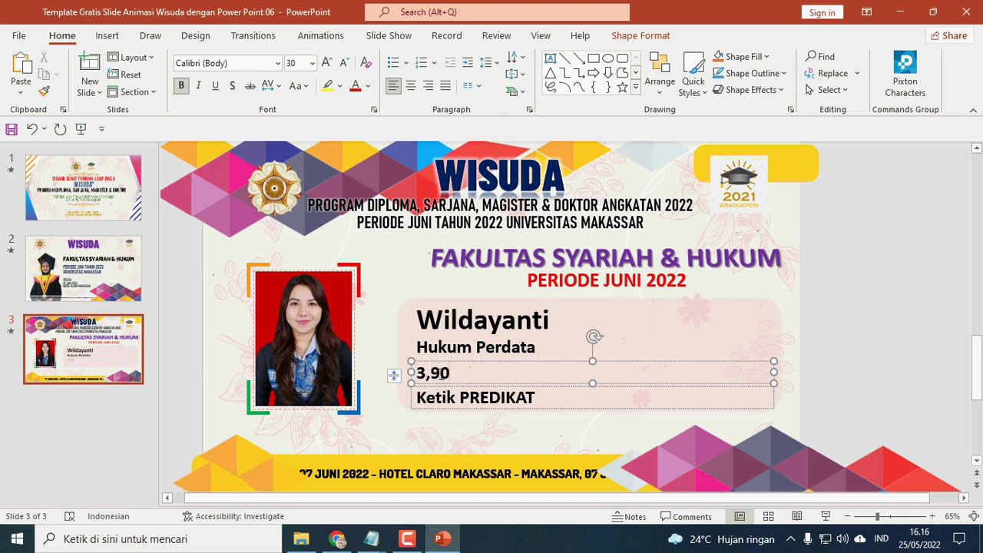
click(438, 401)
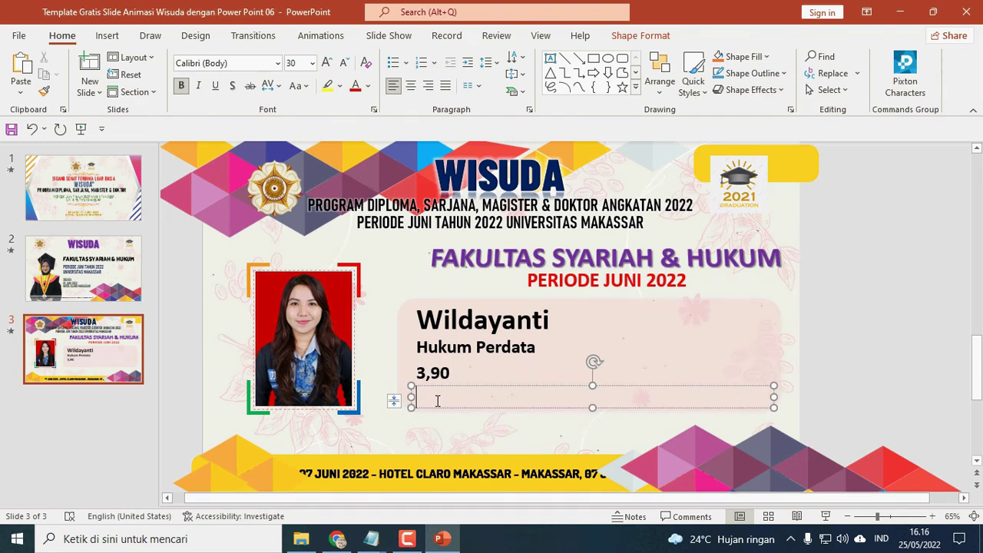
text(Sangat Mem)
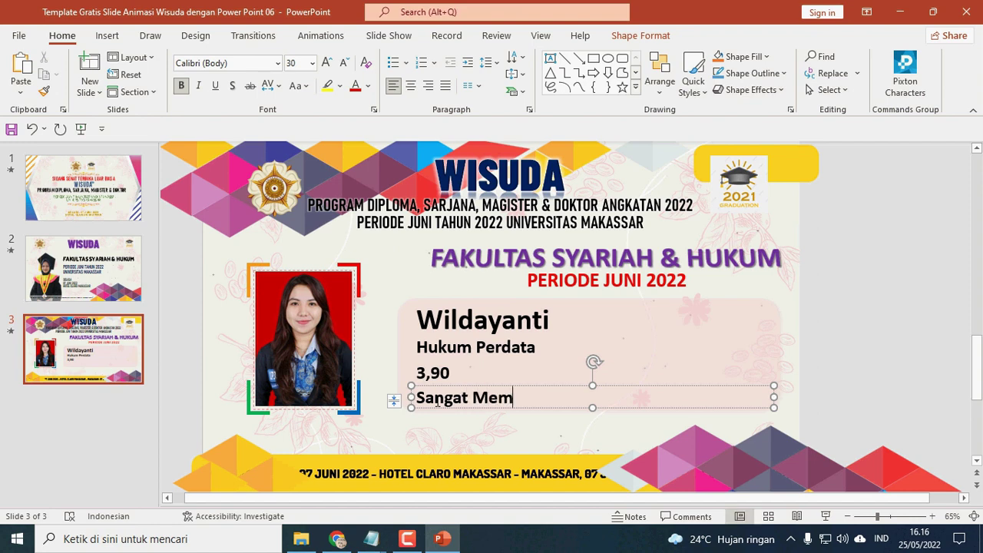
text(uaskan)
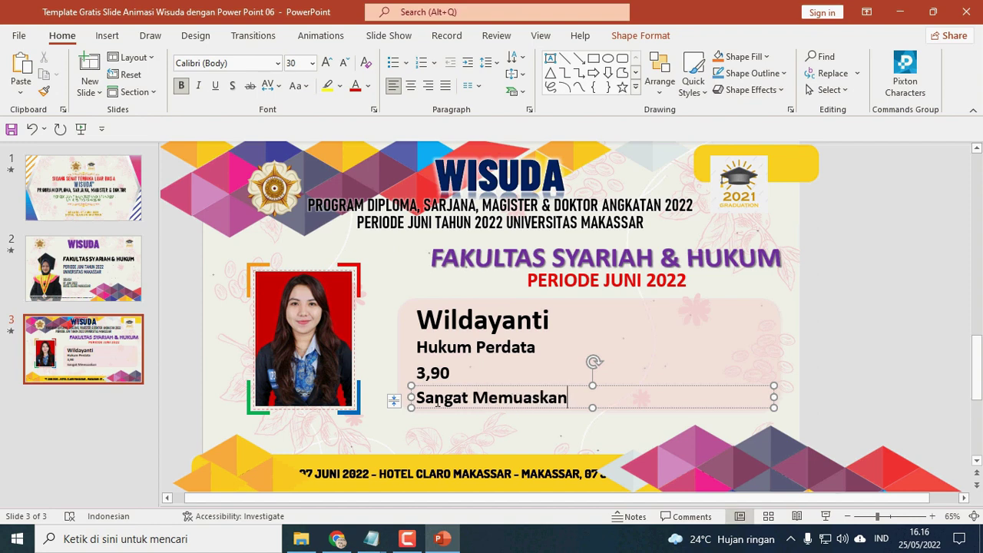
click(129, 359)
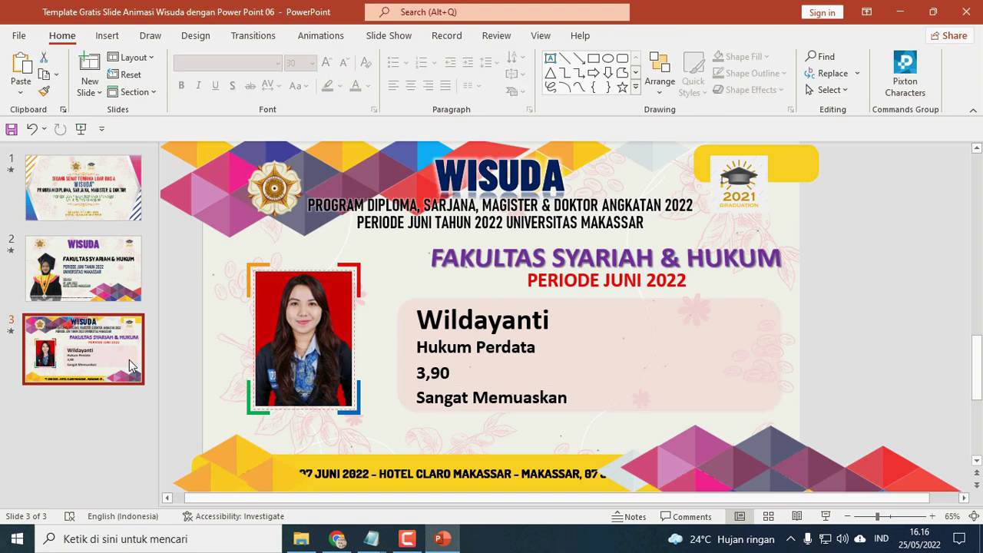
click(826, 518)
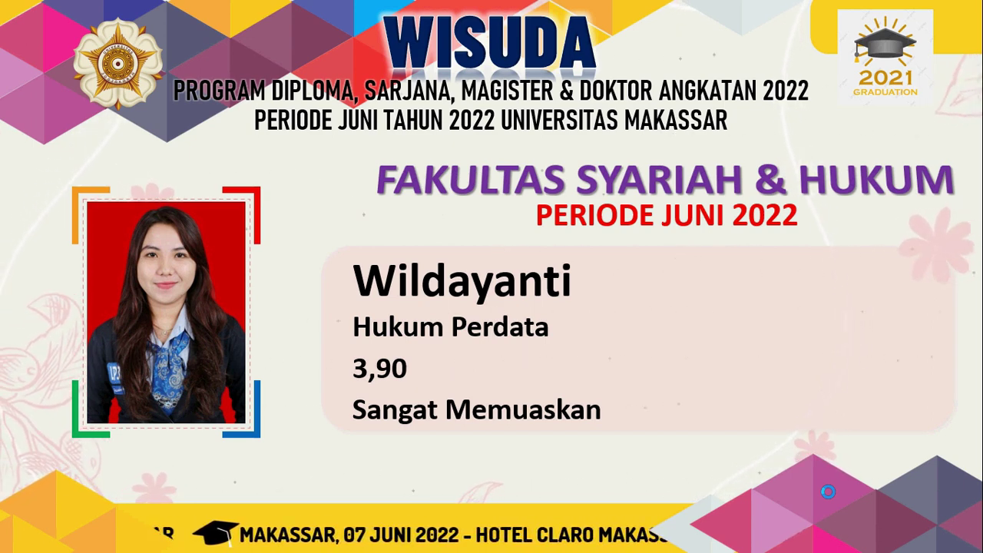
key(Escape)
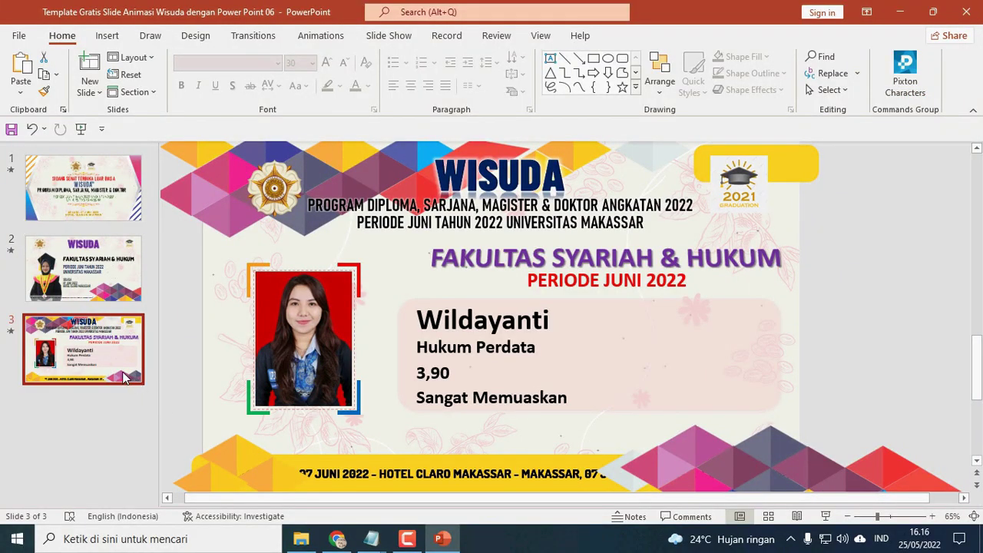
Duplicate slide 3 as slide 4 and replace its photo with the next graduate's picture.
right_click(120, 331)
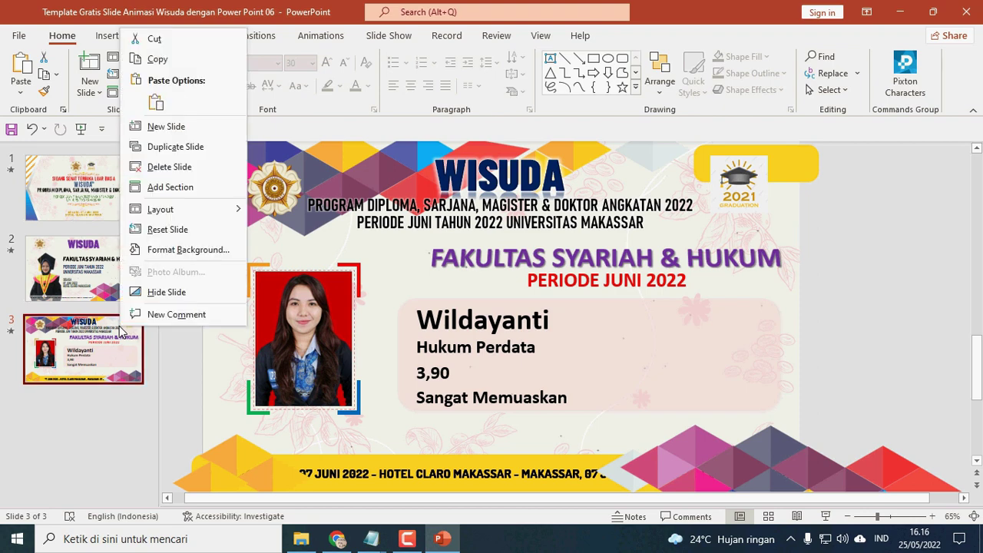
click(196, 146)
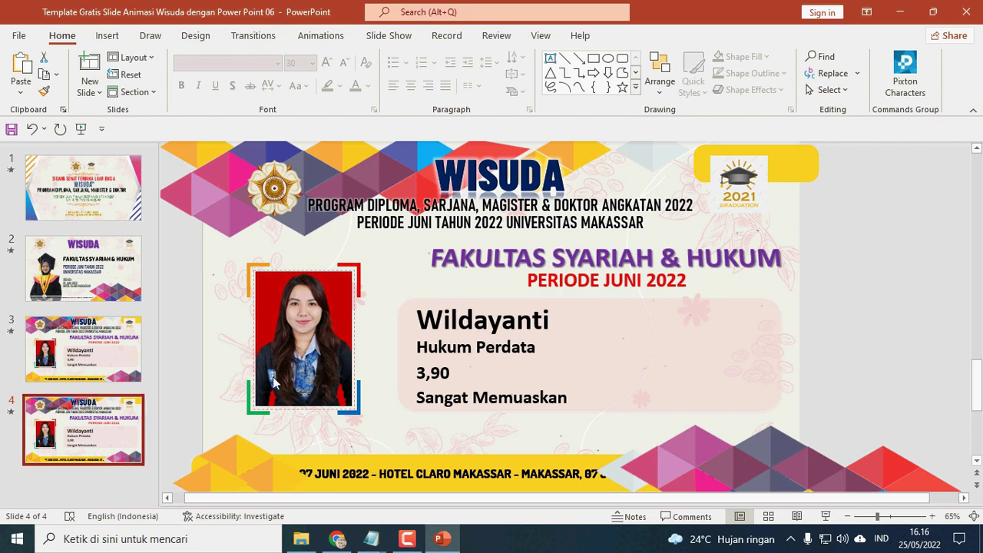
click(314, 346)
key(Delete)
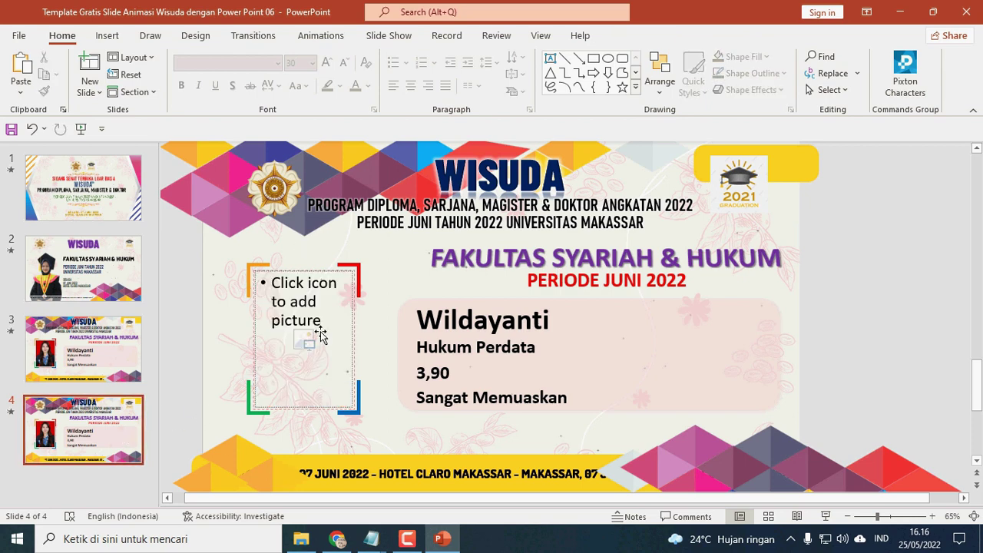
click(310, 346)
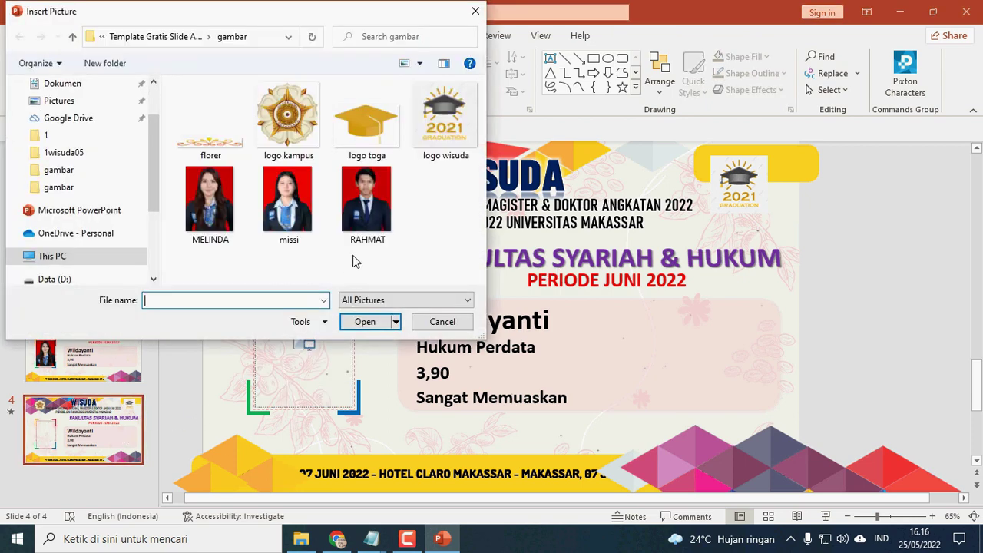
click(367, 202)
click(366, 322)
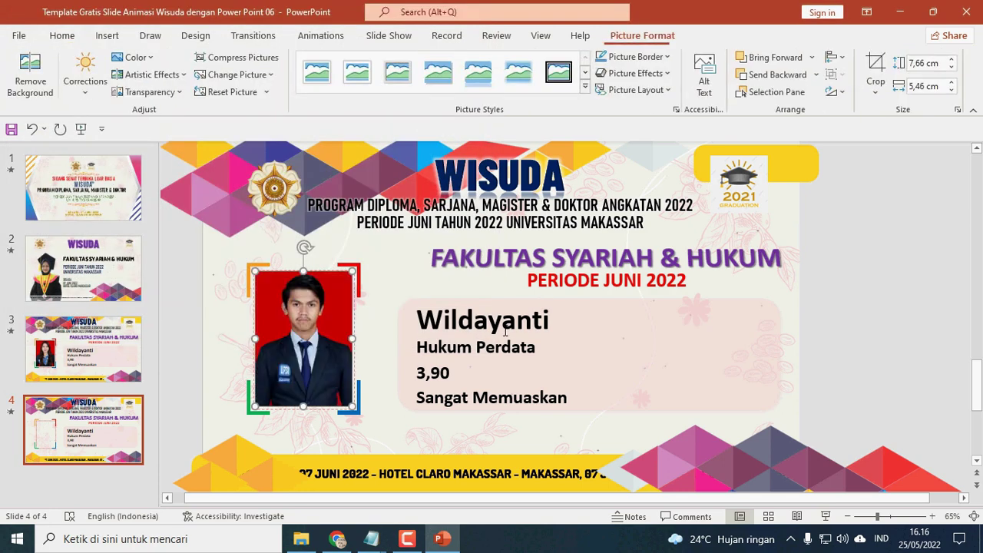
Replace the name on slide 4 with the new graduate's full name, keeping Hukum Perdata, 3,90, Sangat Memuaskan.
click(394, 328)
double_click(504, 318)
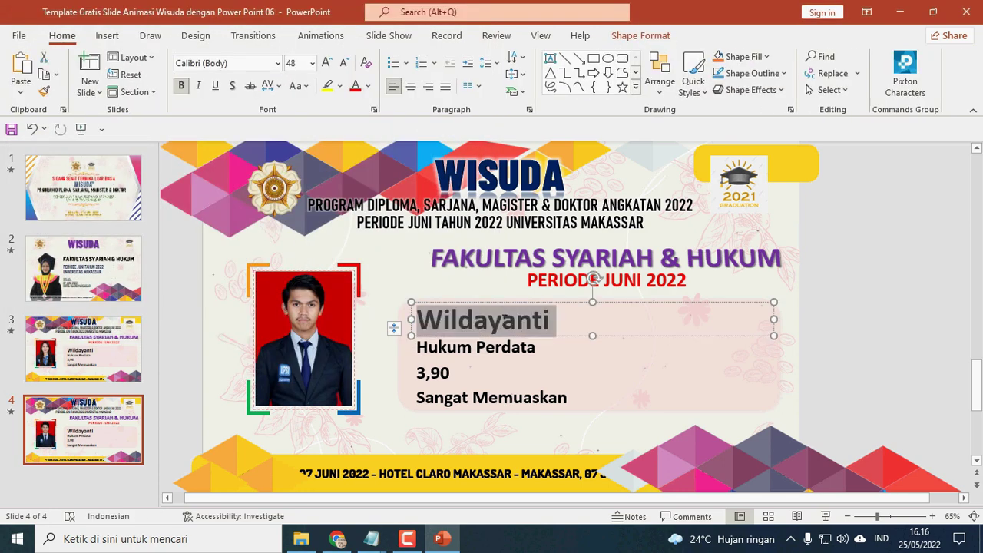
text(Rahmat )
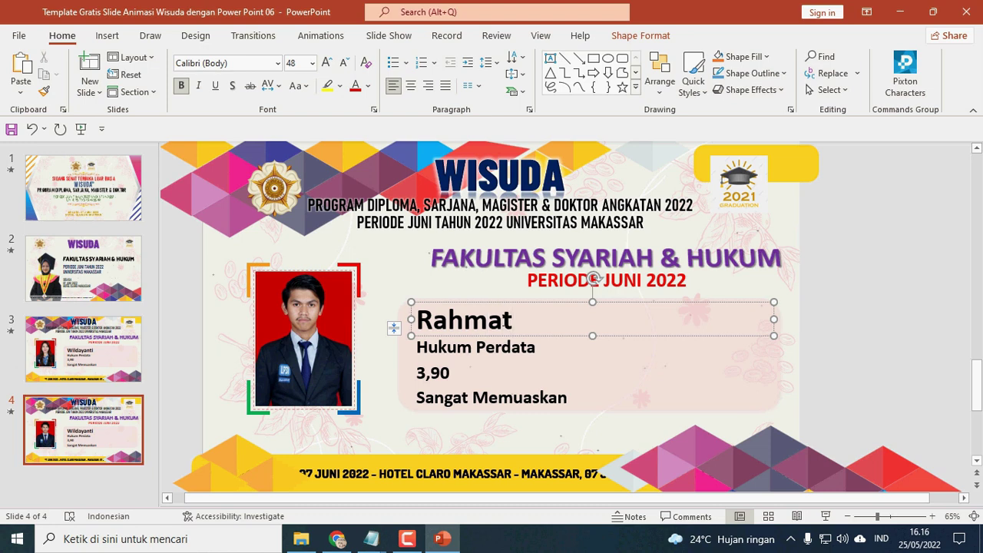
text(Hidayat)
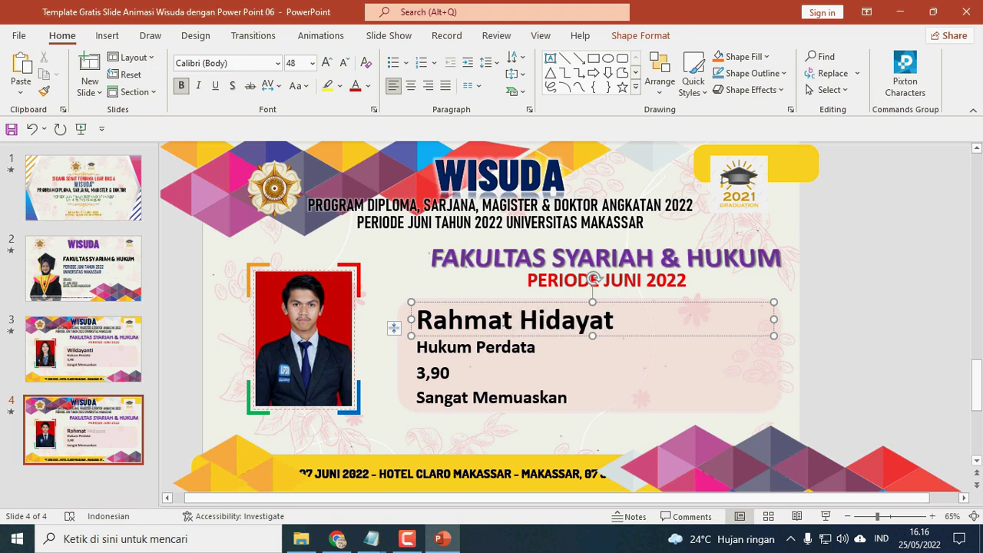
click(487, 351)
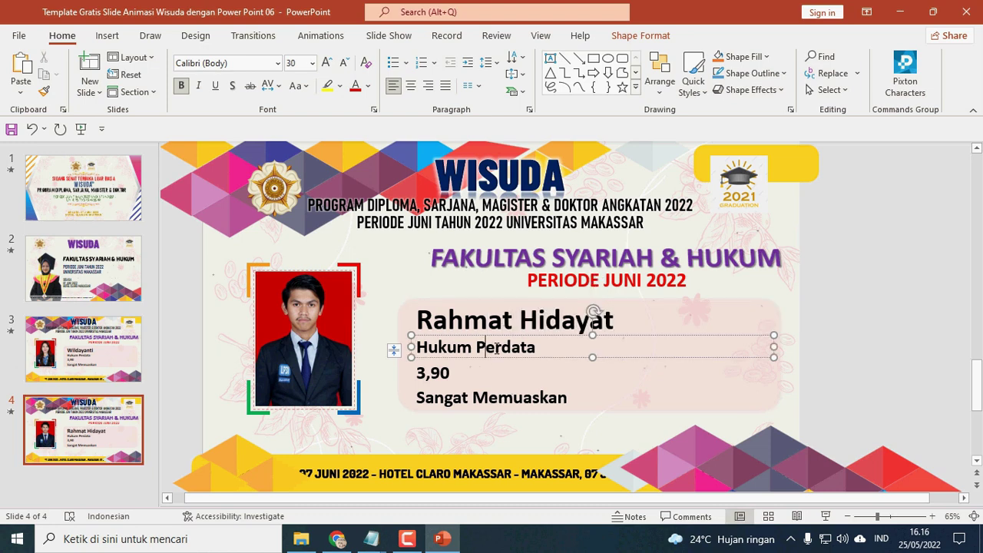
click(450, 374)
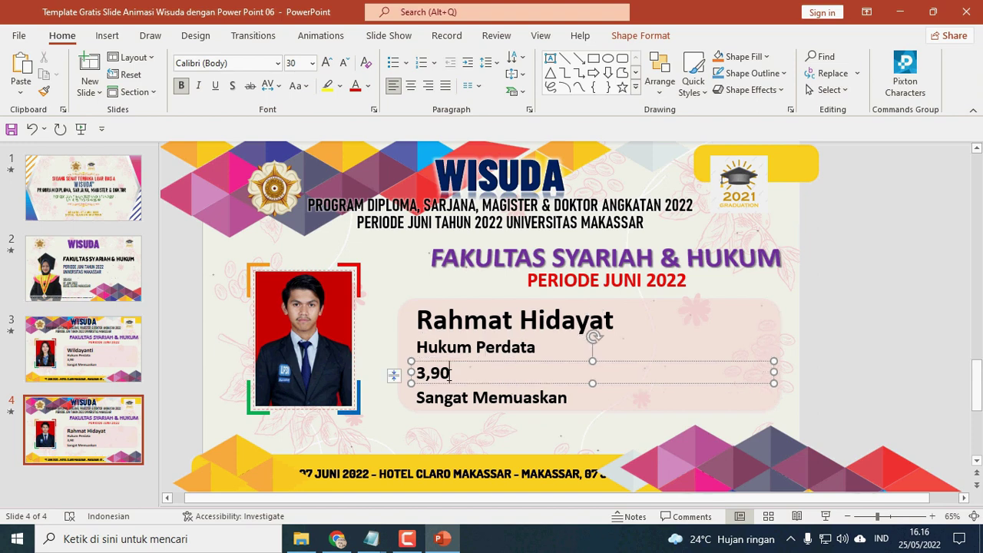
click(447, 400)
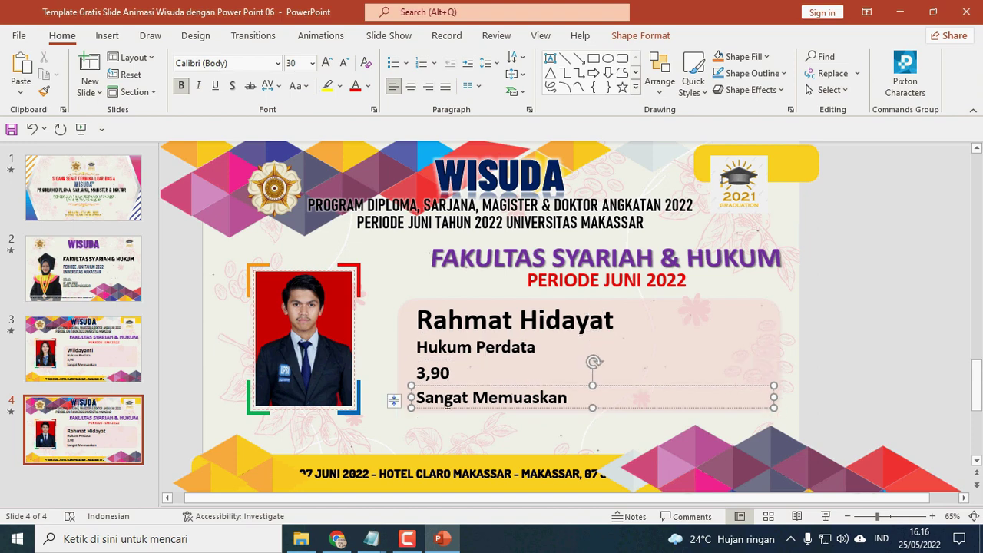
click(878, 316)
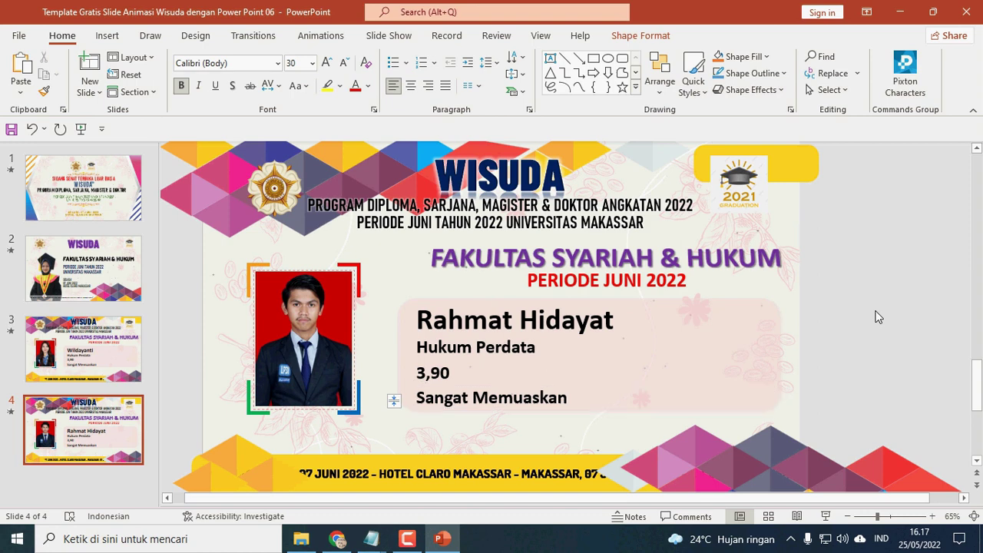
Duplicate slide 4 as slide 5 and swap its photo for the third graduate's picture.
right_click(113, 433)
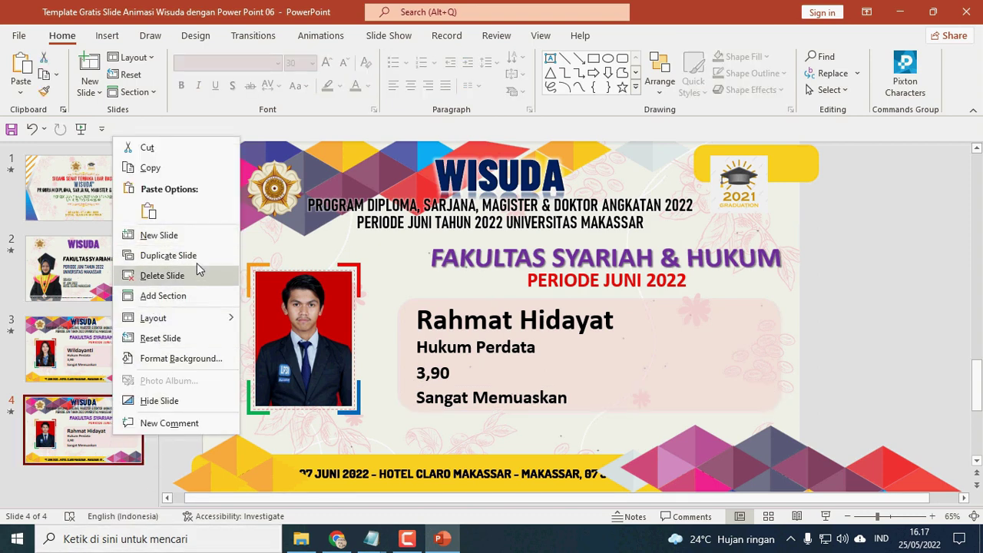
click(169, 255)
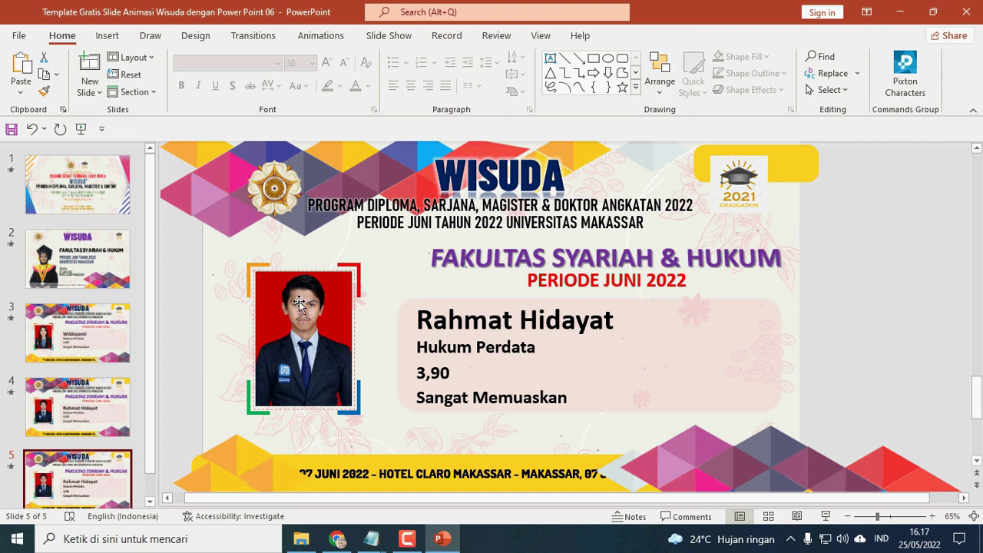
click(301, 301)
key(Delete)
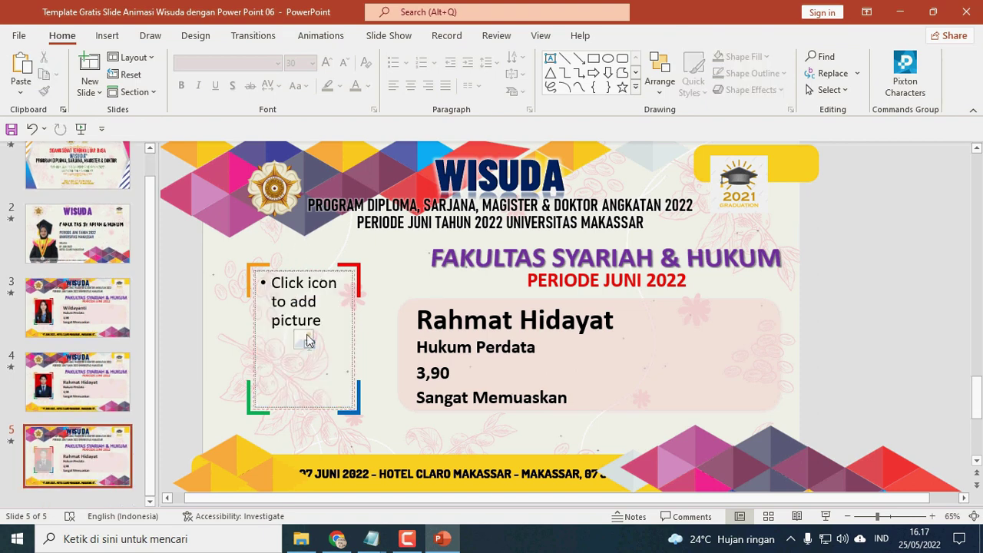
click(304, 343)
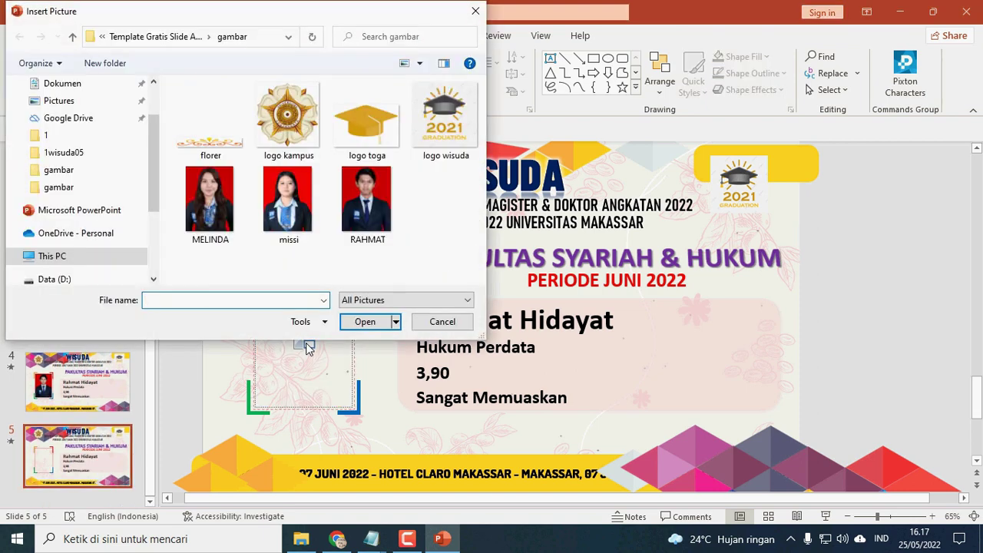
click(311, 218)
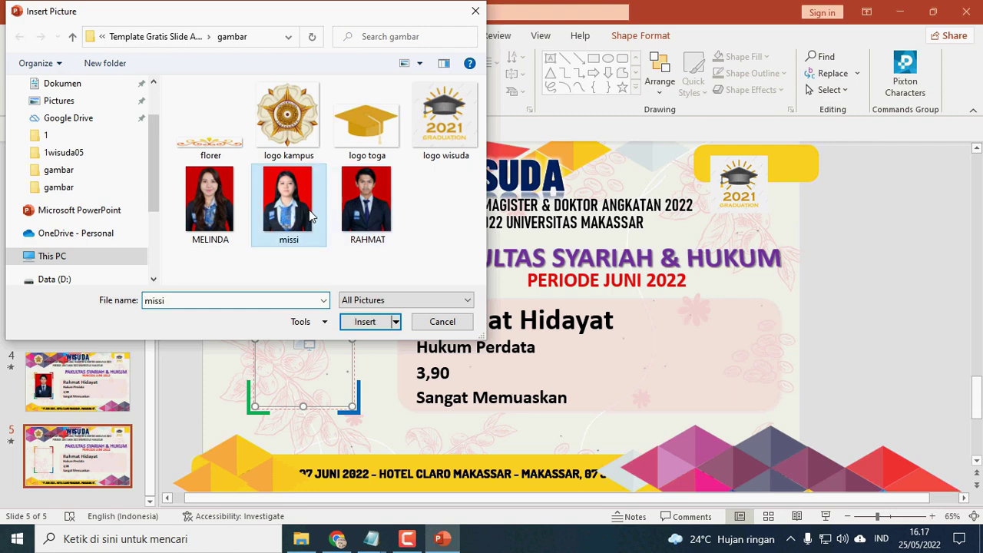
click(370, 329)
Change slide 5's text to the third graduate's name, major Hukum, GPA 3,80, predicate Memuaskan.
click(465, 321)
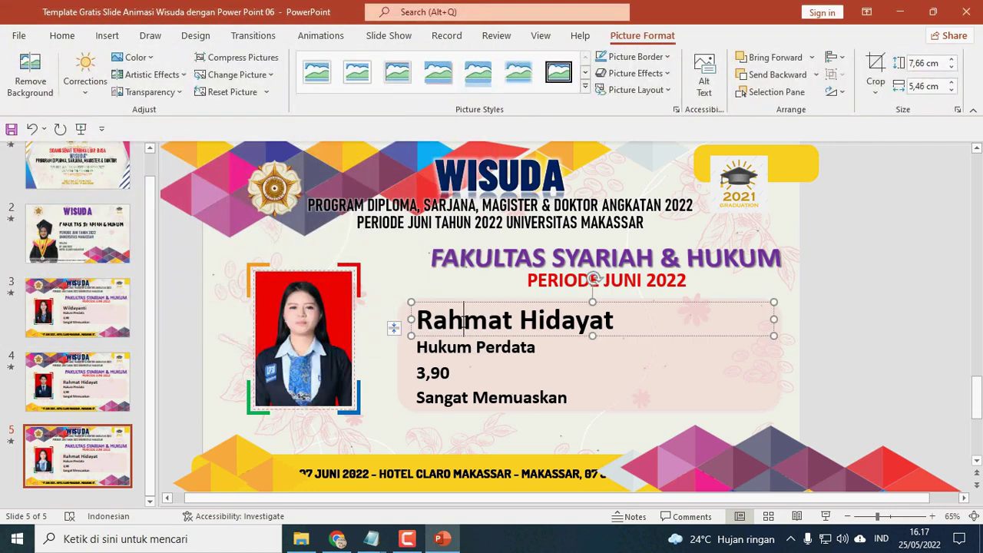
triple_click(464, 321)
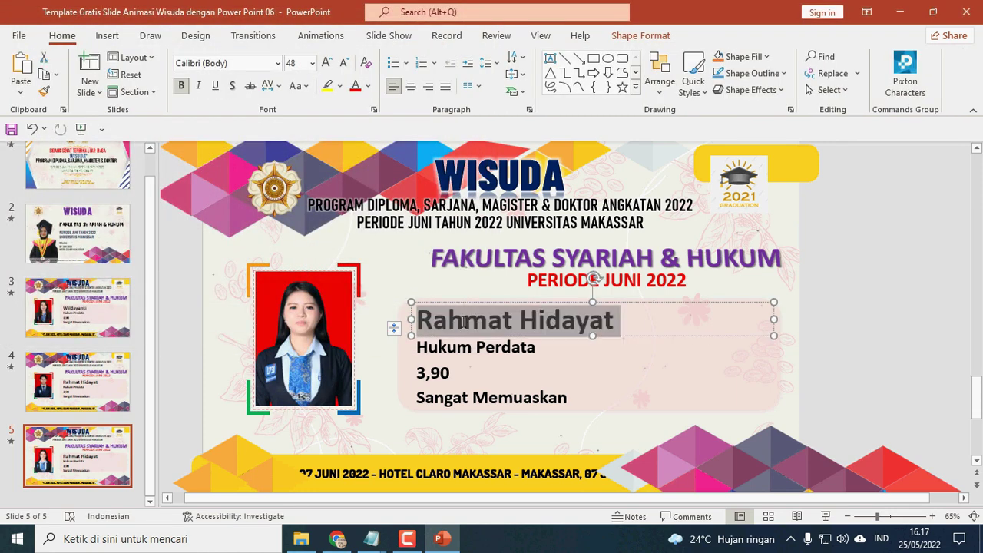
text(Missi)
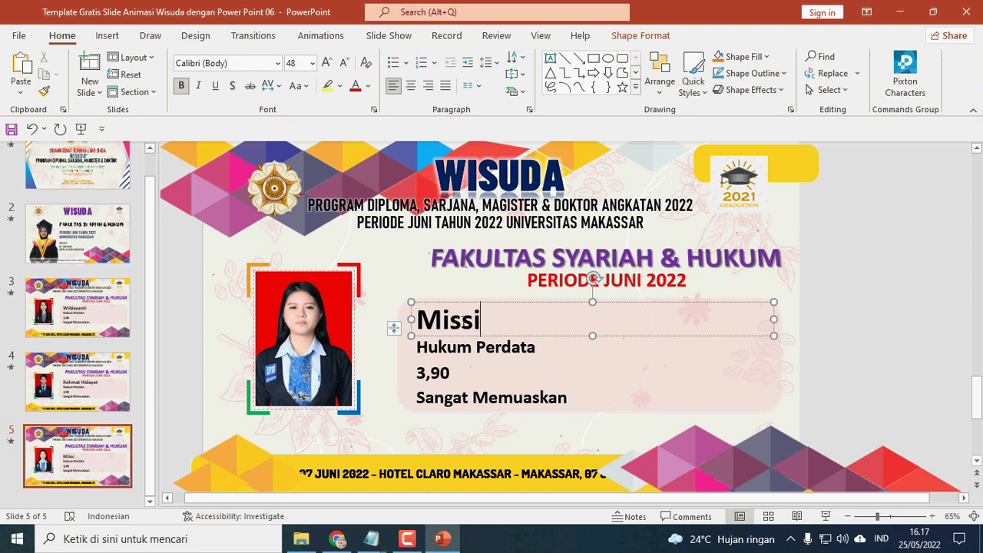
click(437, 349)
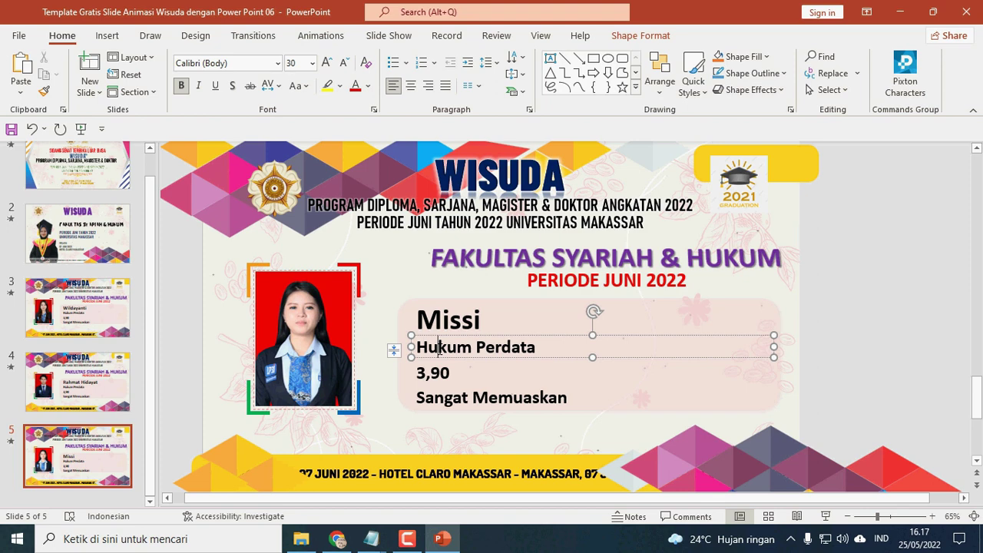
triple_click(439, 350)
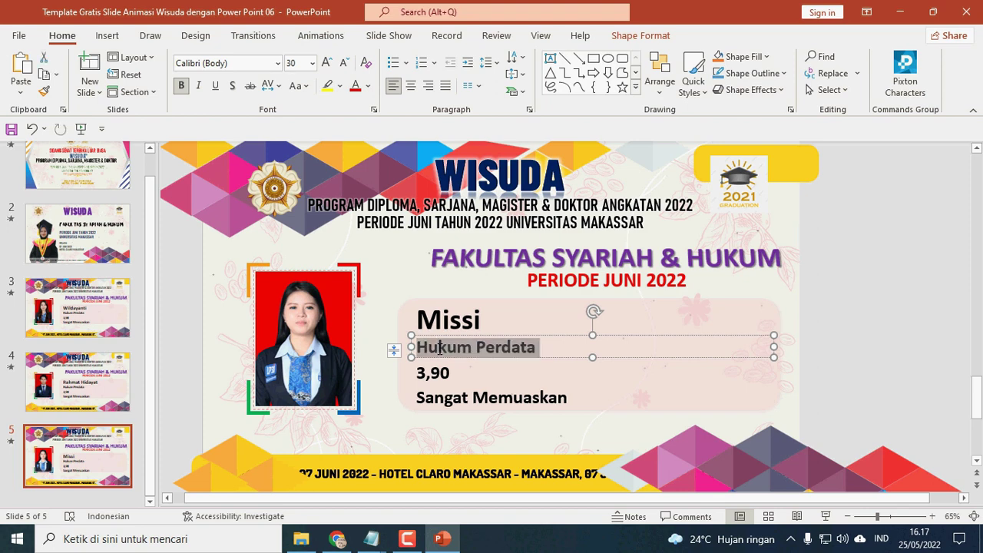
text(Hukum)
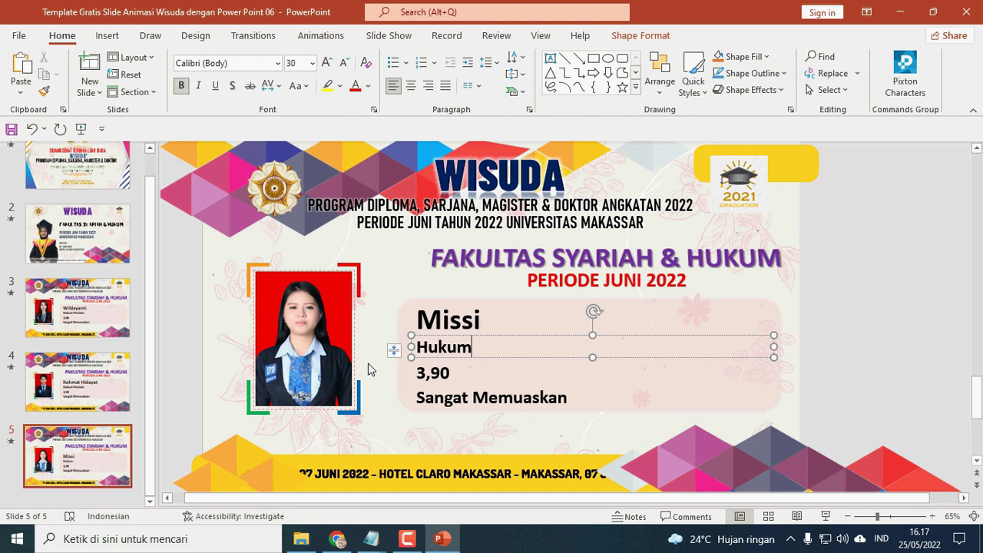
click(433, 373)
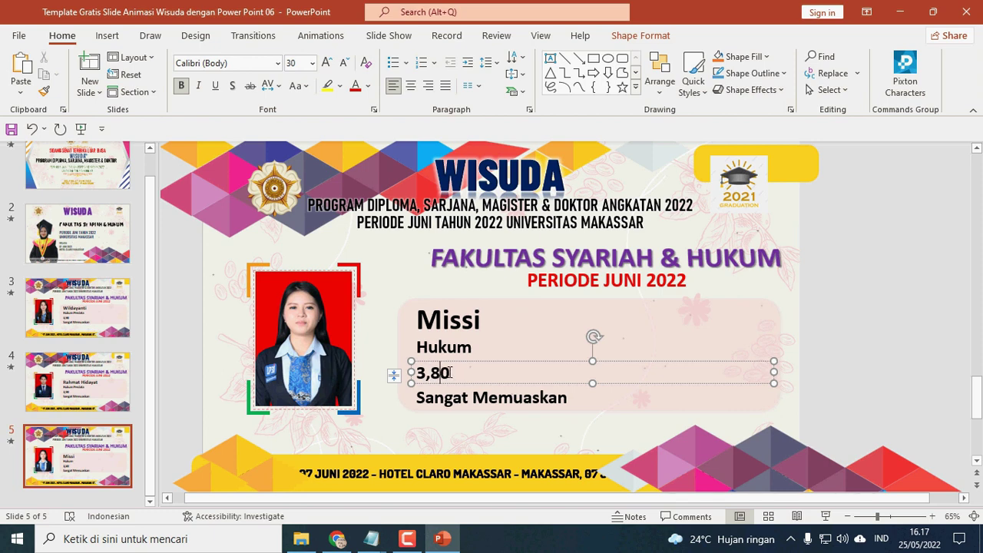
click(476, 392)
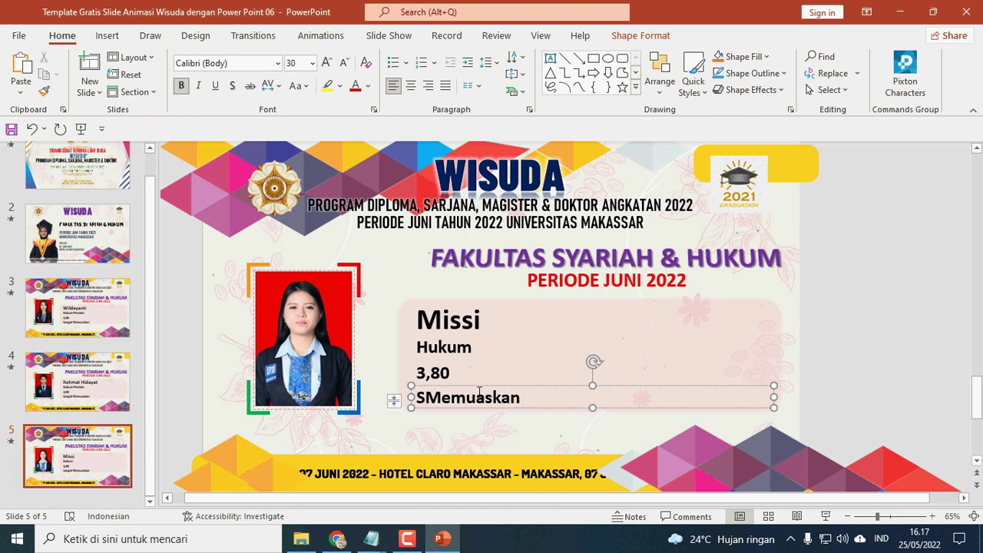
click(834, 311)
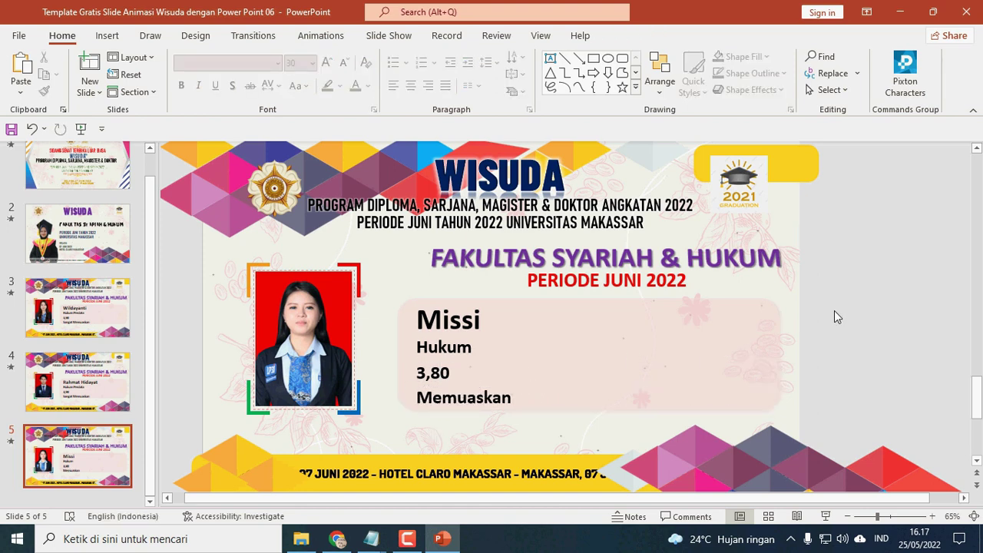
click(102, 397)
click(76, 307)
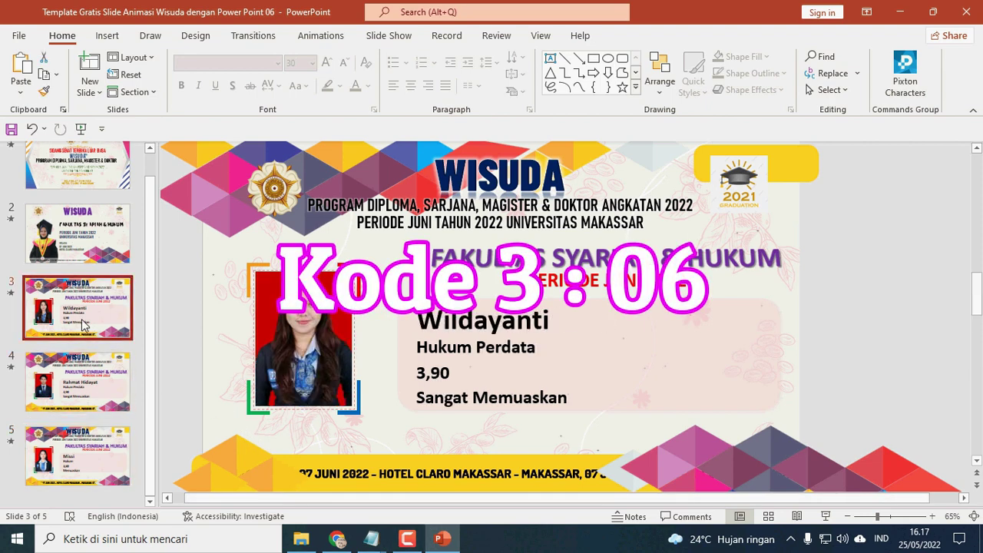
click(95, 236)
scroll(153, 176, up, 1)
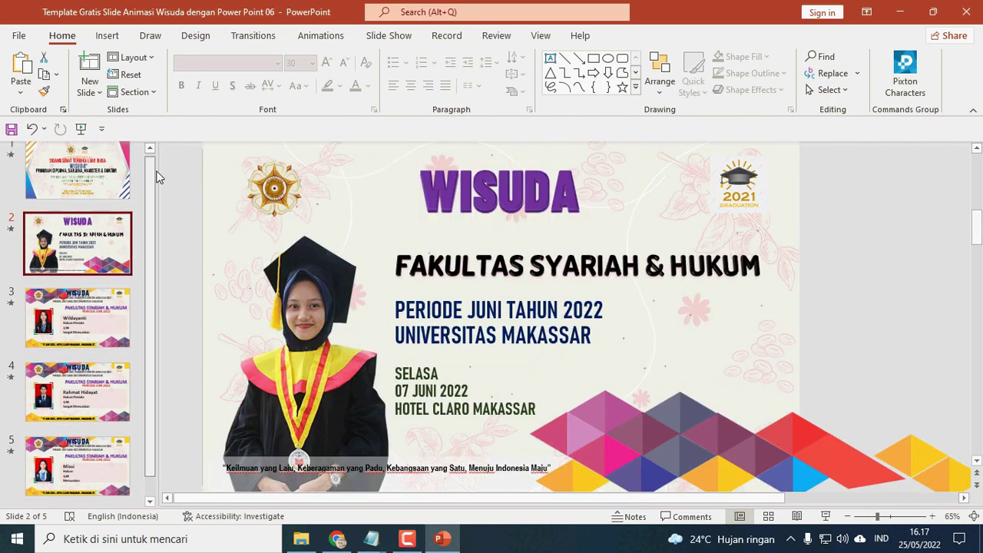
click(113, 190)
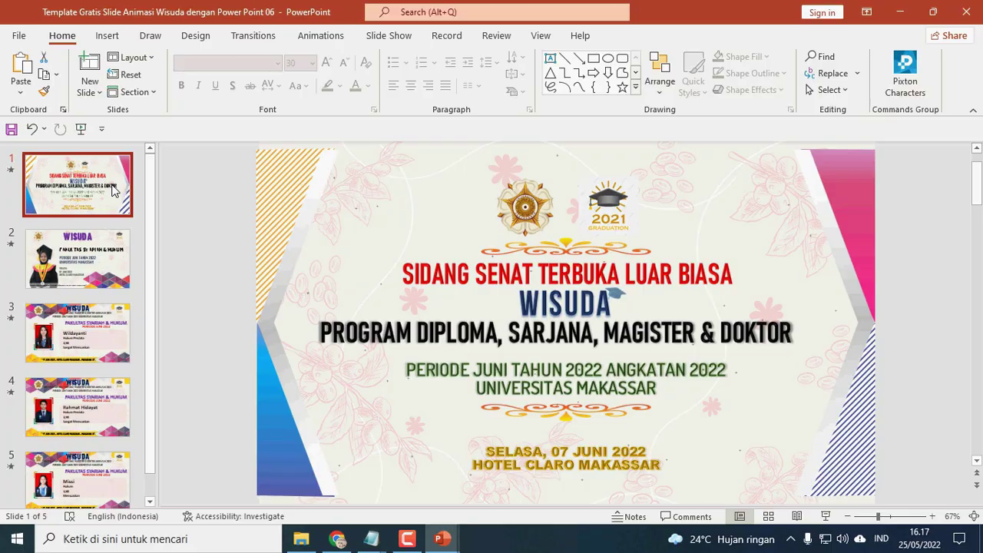
key(F5)
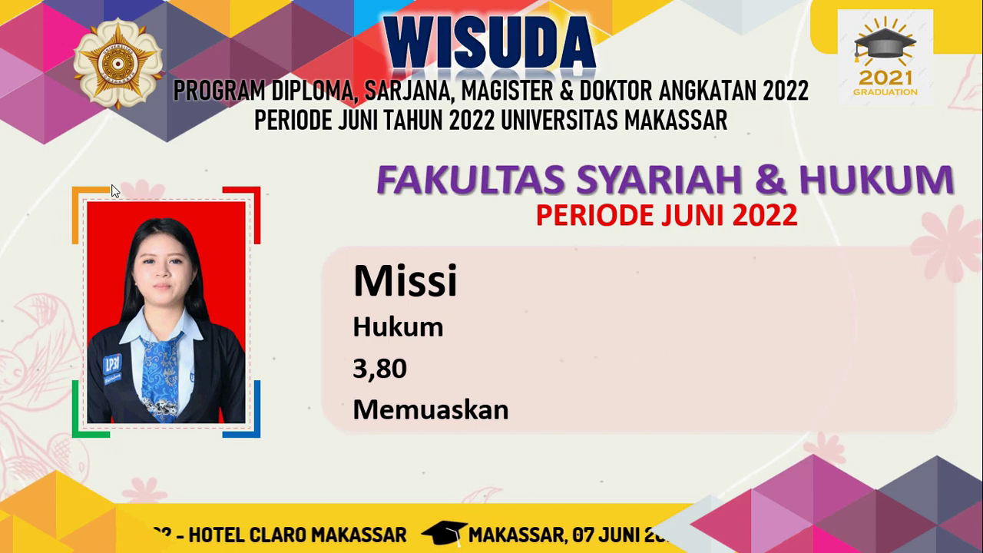
key(Escape)
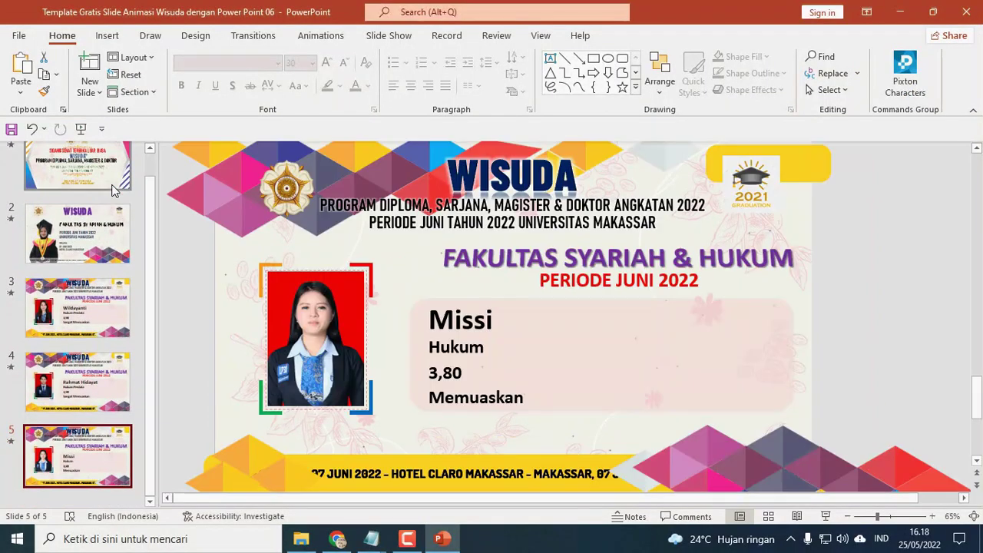
Step through the thumbnails from the title slide to slide 5, the last graduate card.
scroll(151, 200, up, 1)
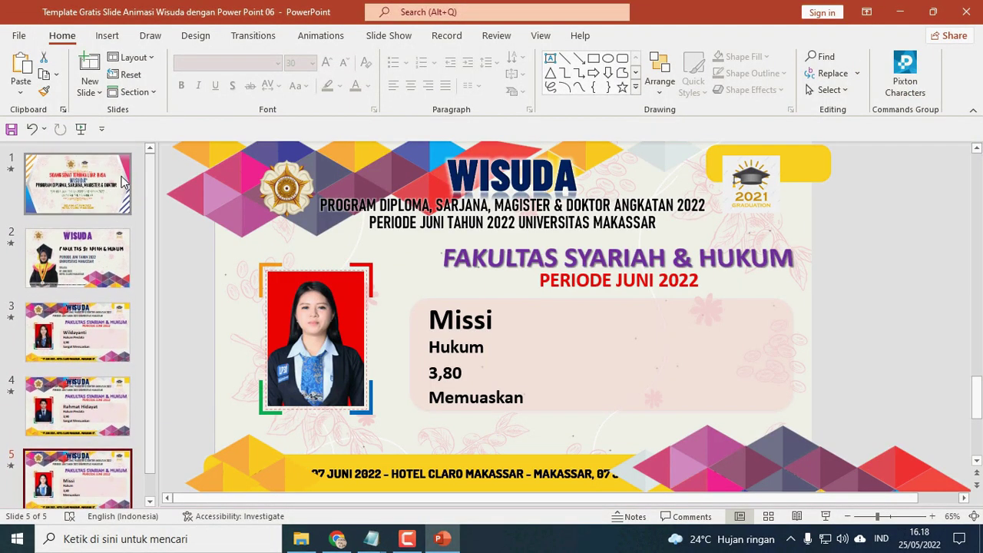
click(77, 184)
click(106, 257)
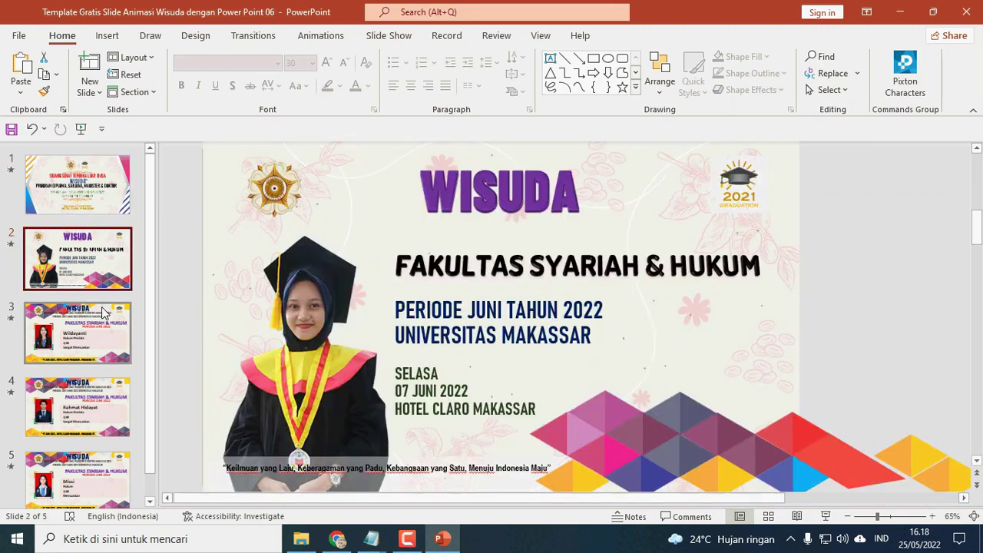
click(108, 319)
click(112, 392)
click(109, 463)
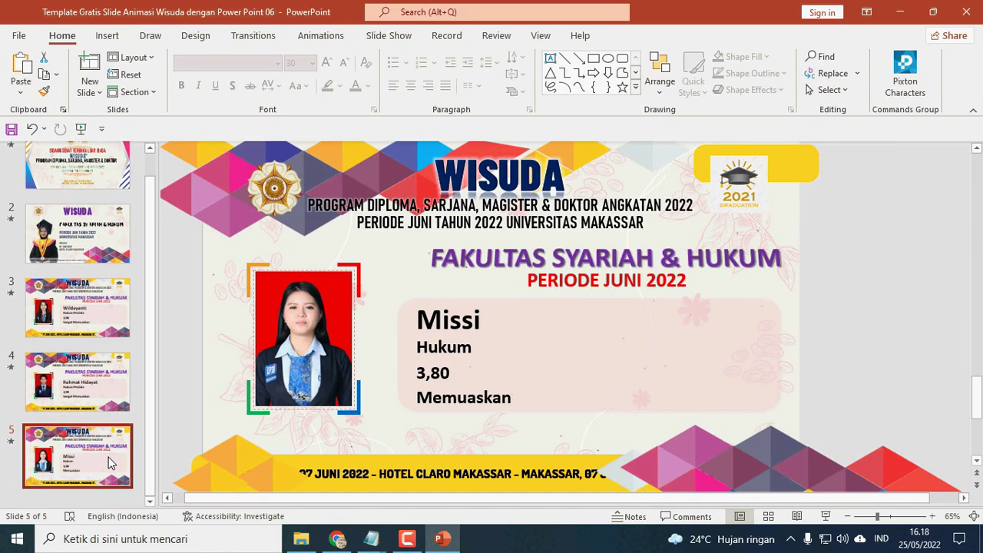